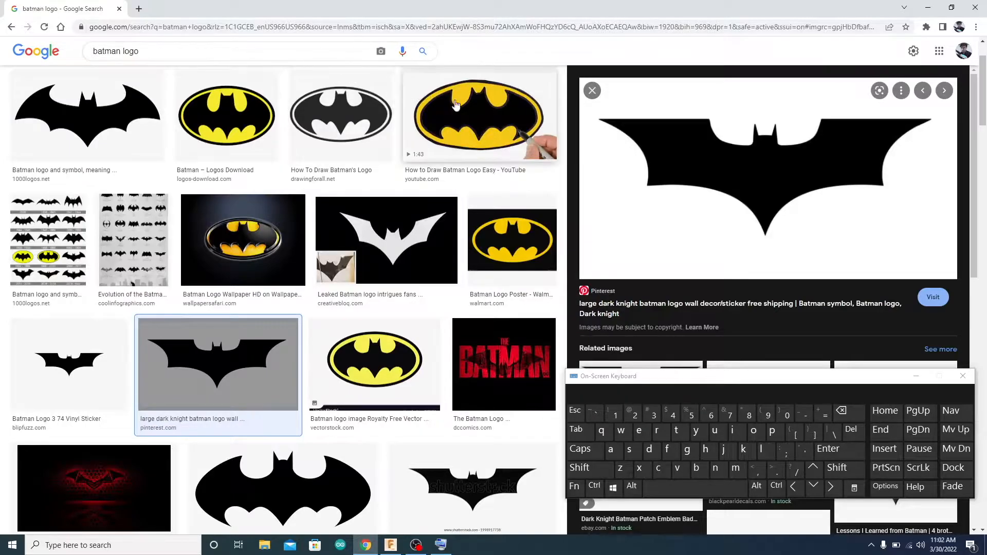
# Save the previewed black Batman logo image to Downloads as batman.jpg, replacing the existing file
pyautogui.rightClick(737, 141)
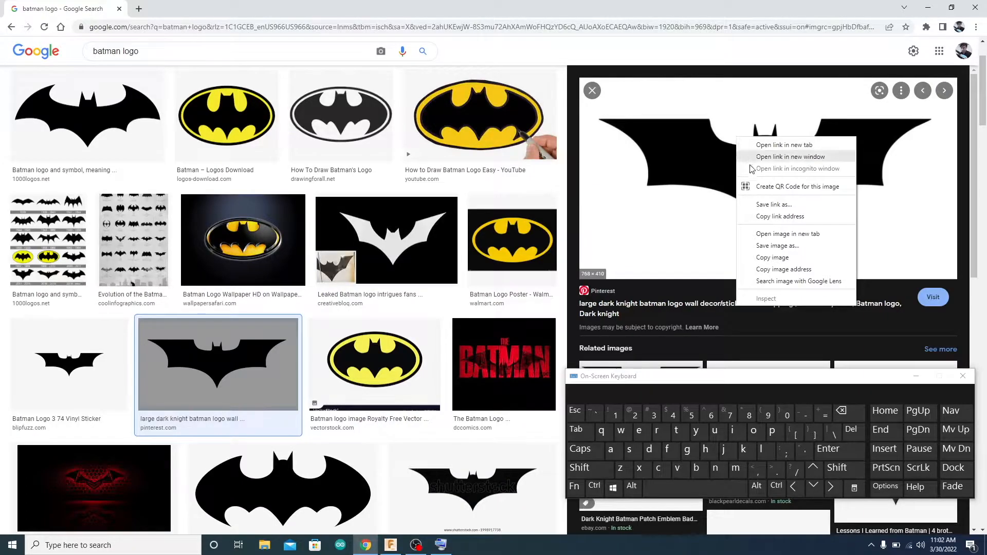
pyautogui.click(776, 246)
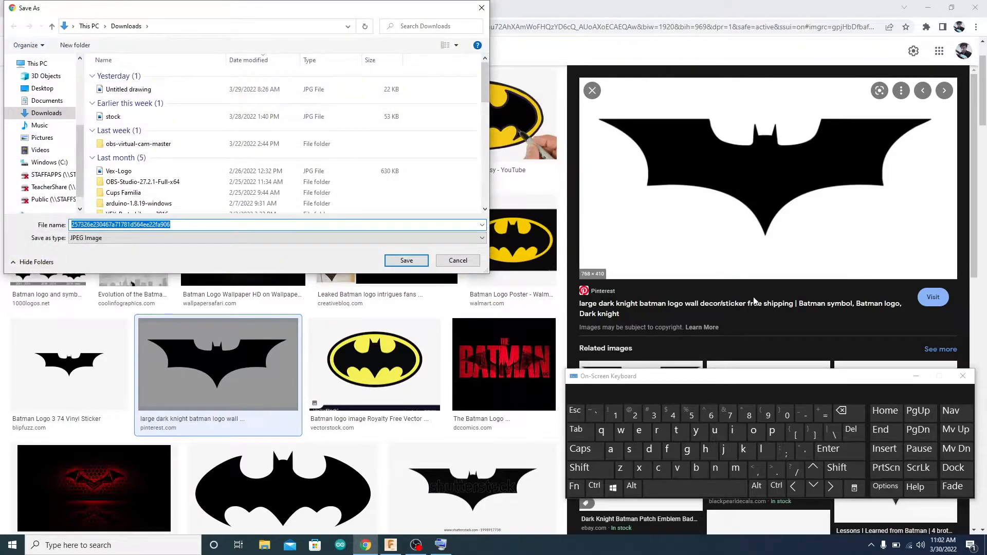
pyautogui.write('B')
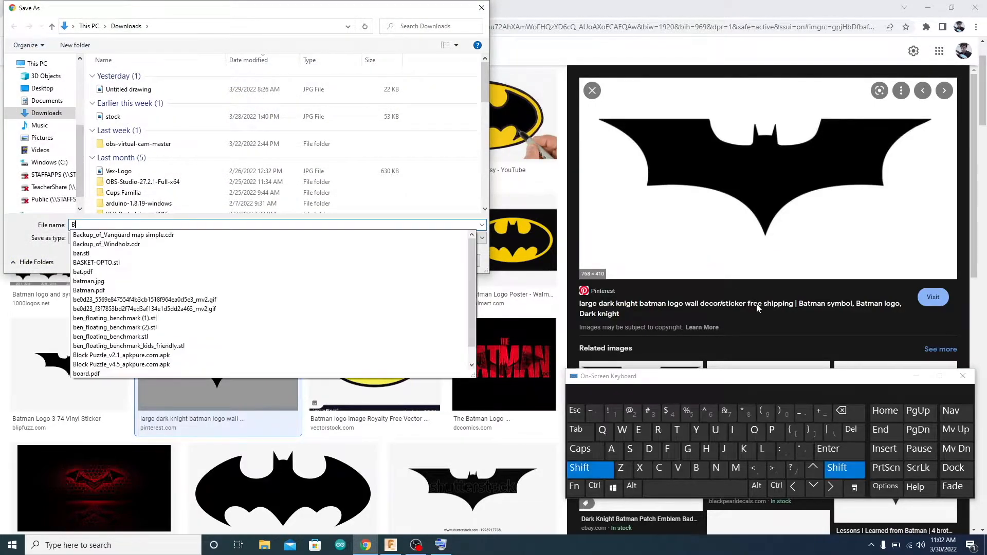
pyautogui.write('atman')
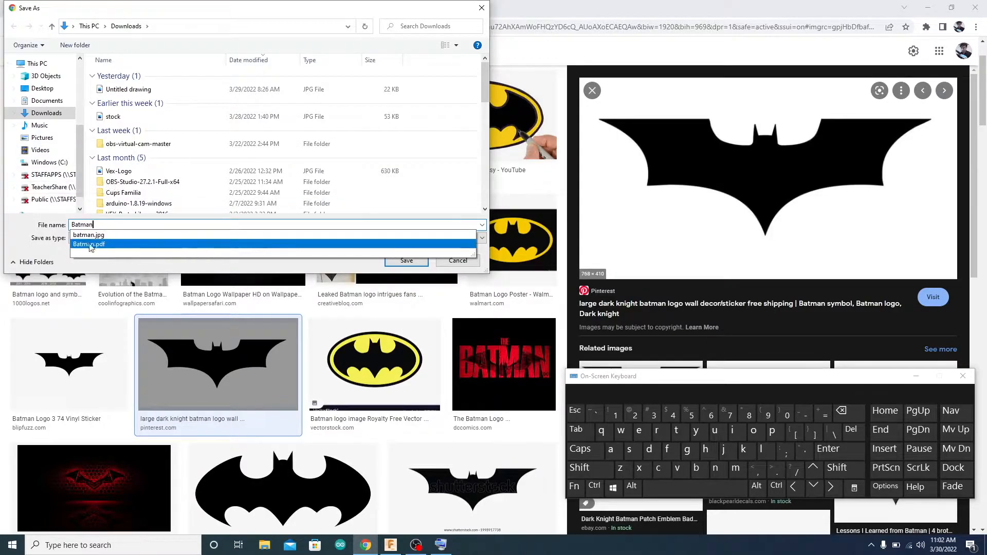
pyautogui.click(160, 235)
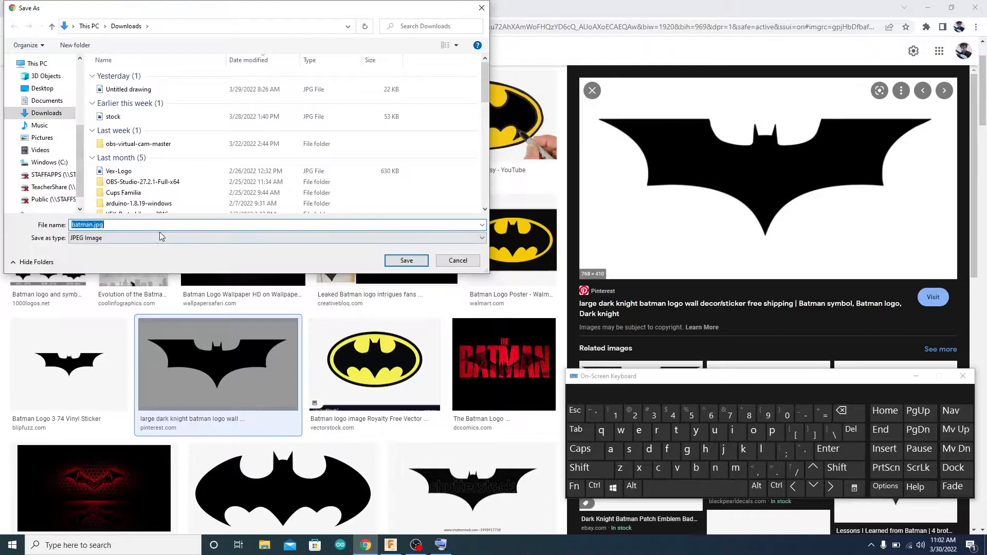
pyautogui.click(418, 263)
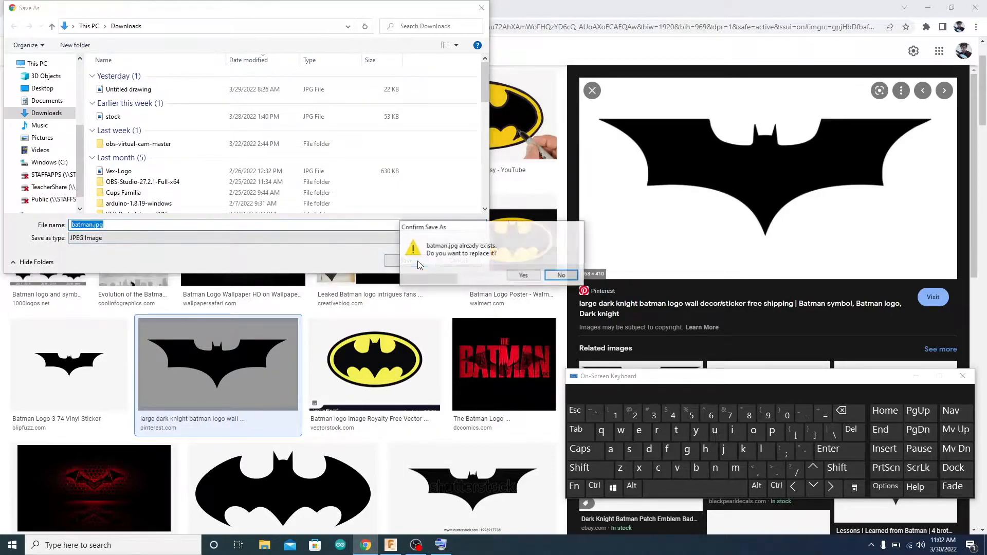
pyautogui.click(518, 276)
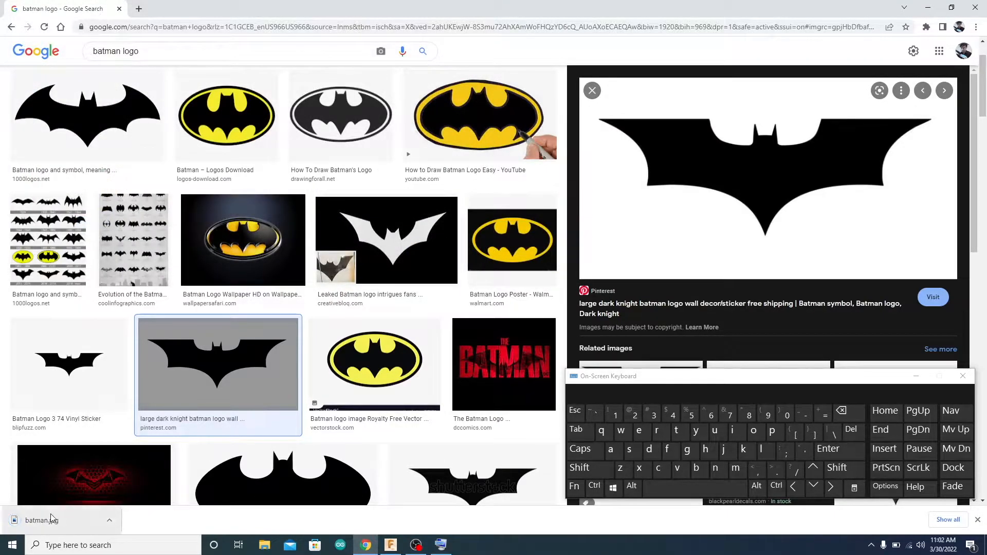
# Show the downloaded batman.jpg in its folder, check its location in Downloads, and close the folder window
pyautogui.click(110, 521)
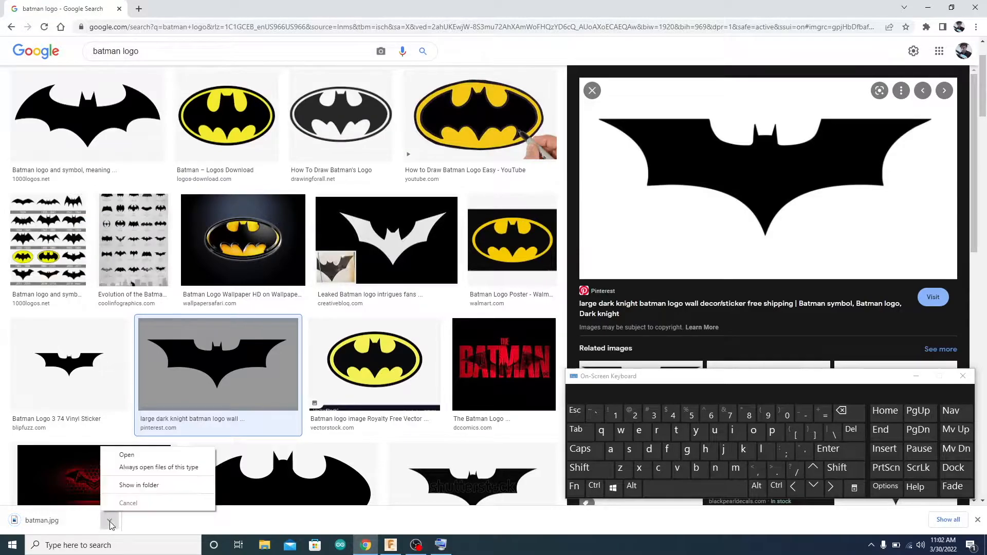
pyautogui.click(154, 490)
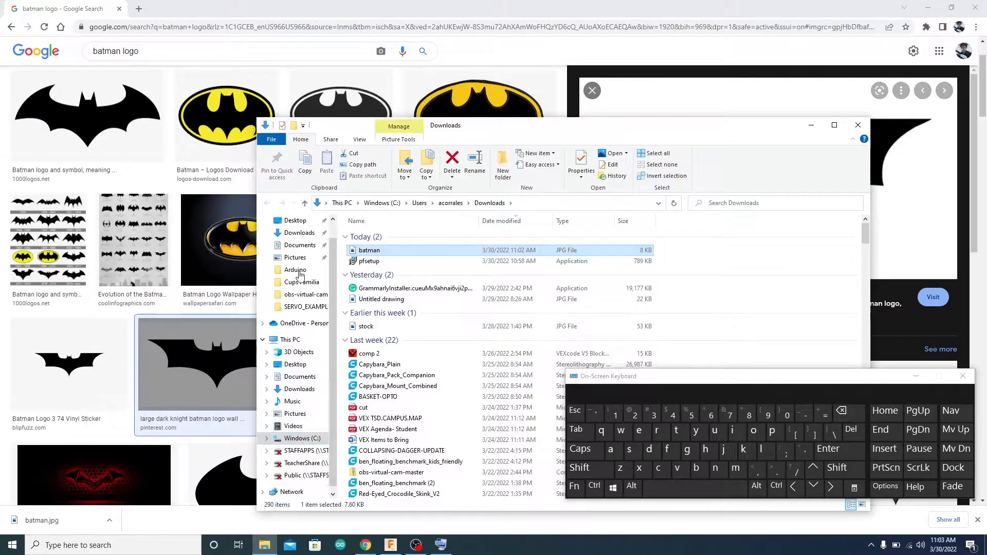
pyautogui.click(291, 233)
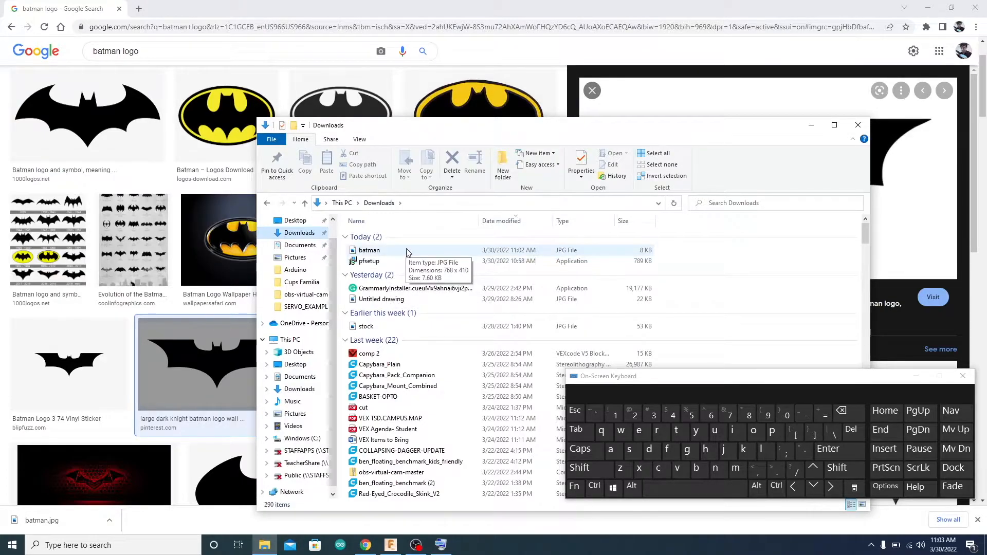
pyautogui.click(866, 125)
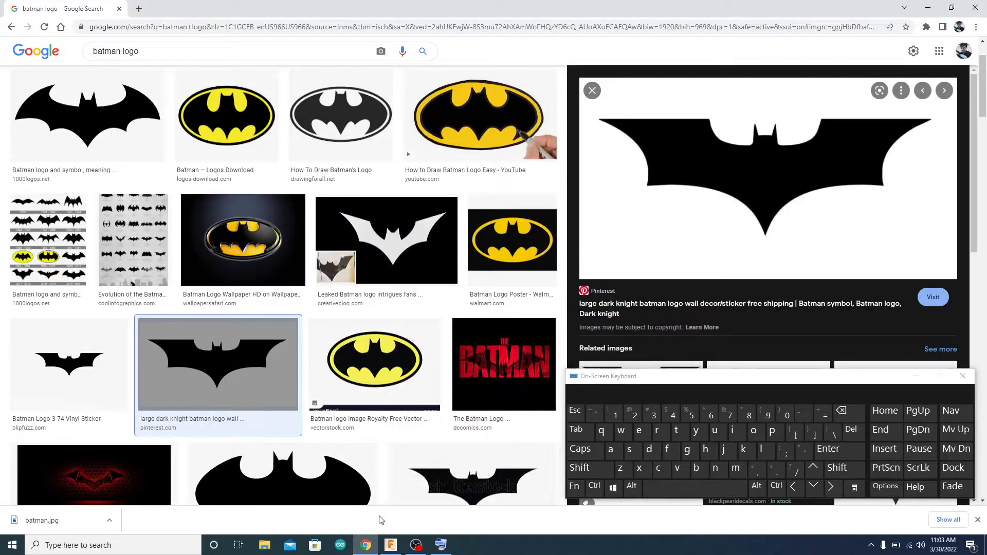
# Switch to Fusion 360 and start a sketch on the vertical YZ origin plane
pyautogui.click(390, 545)
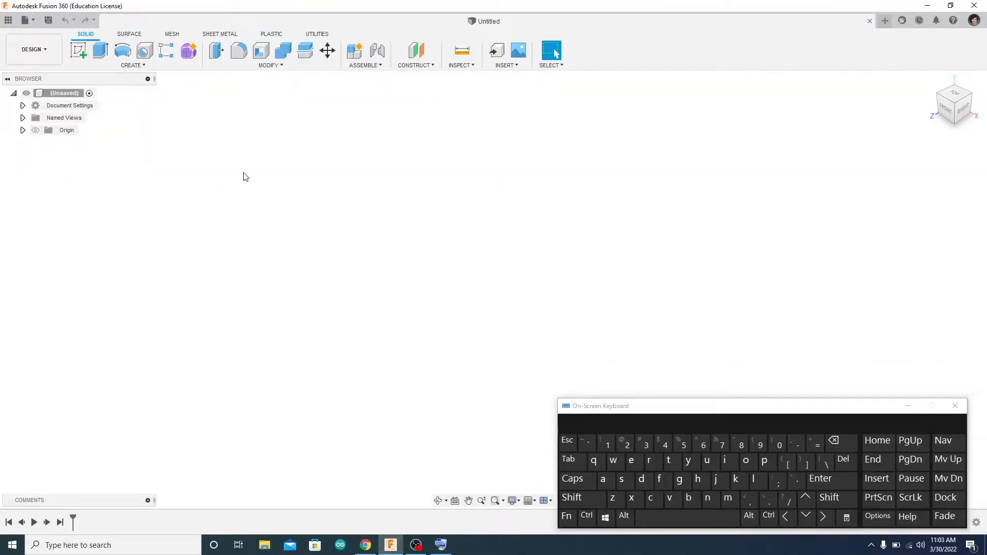
pyautogui.click(77, 49)
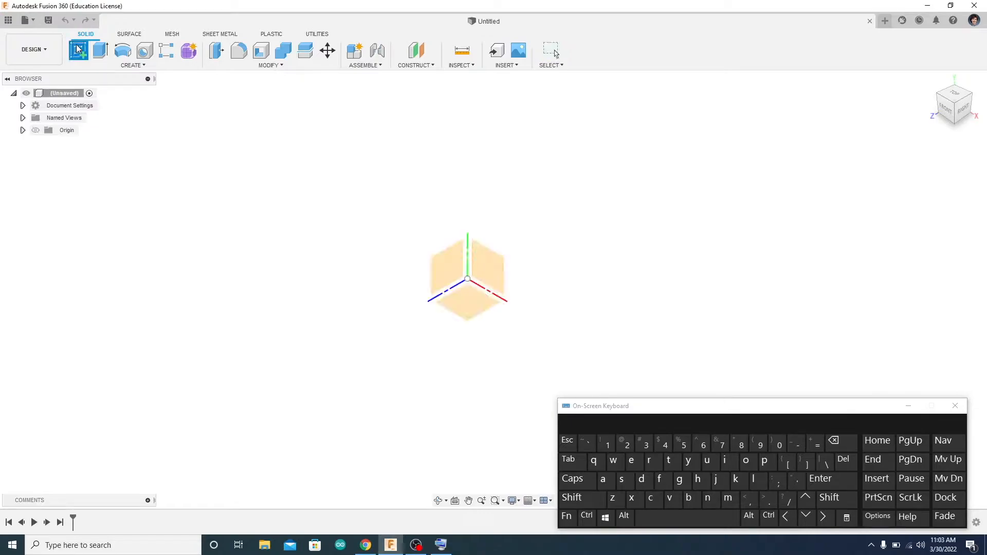
pyautogui.click(449, 263)
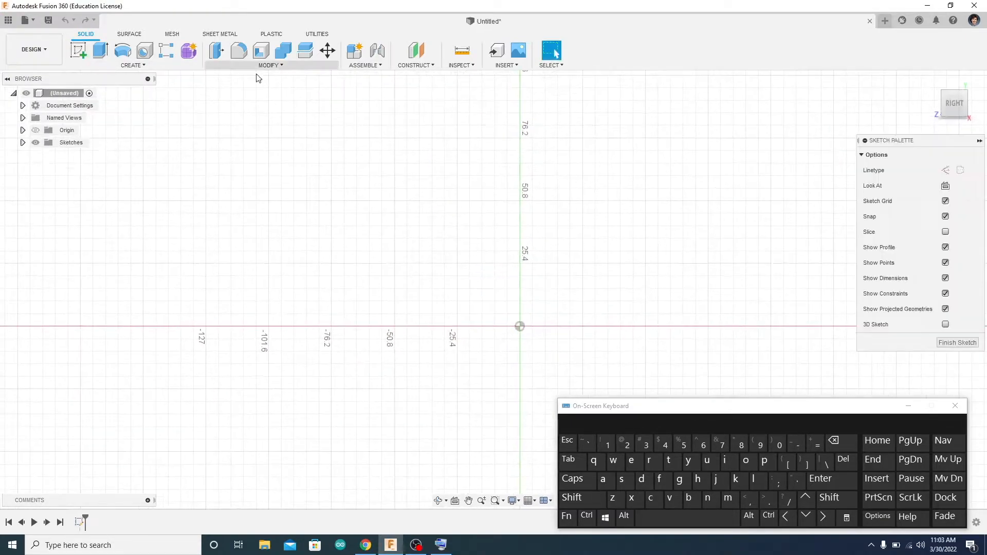
pyautogui.moveTo(540, 333)
pyautogui.mouseDown(button='middle')
pyautogui.moveTo(486, 284)
pyautogui.moveTo(481, 254)
pyautogui.mouseUp(button='middle')
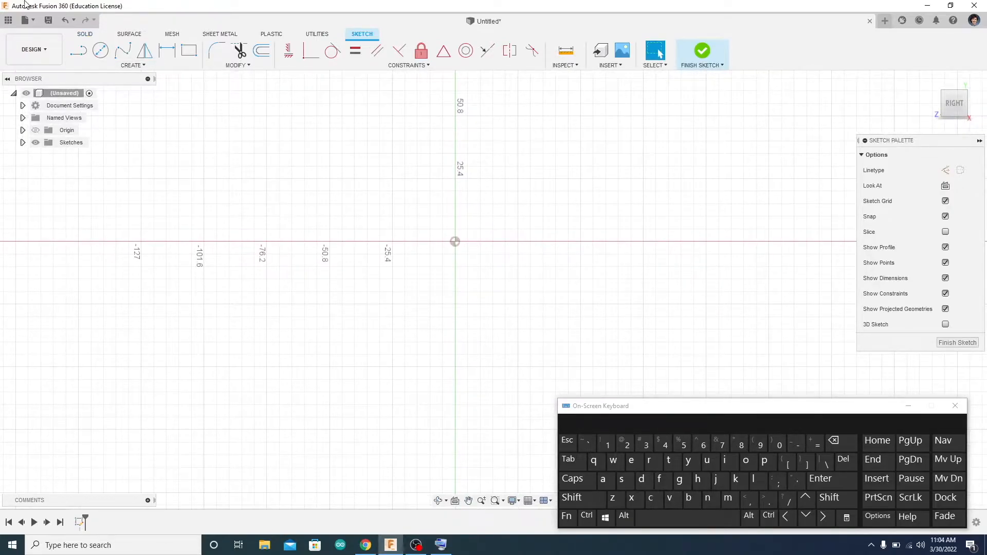
# Draw a horizontal reference line 3 in long from the origin along the positive direction and finish the sketch
pyautogui.click(84, 53)
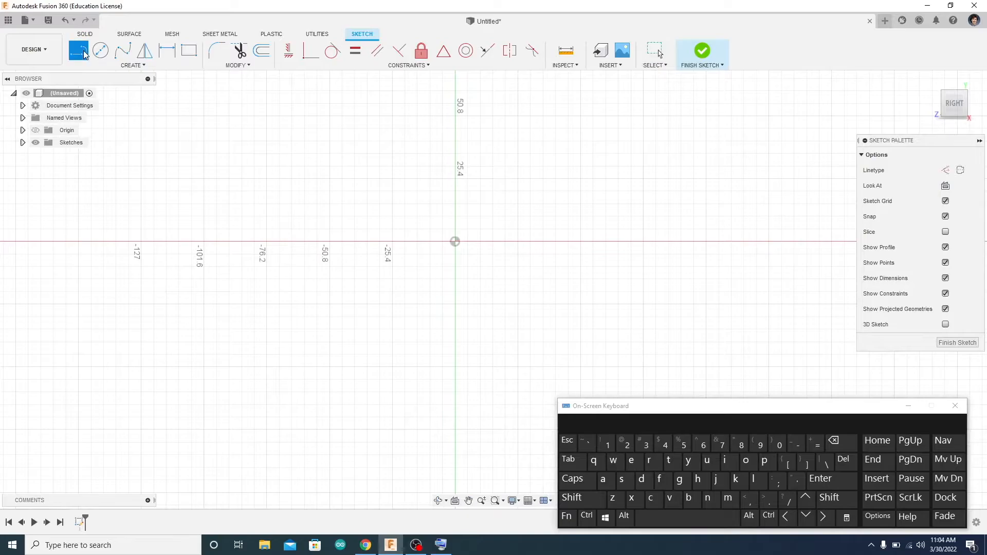
pyautogui.click(455, 241)
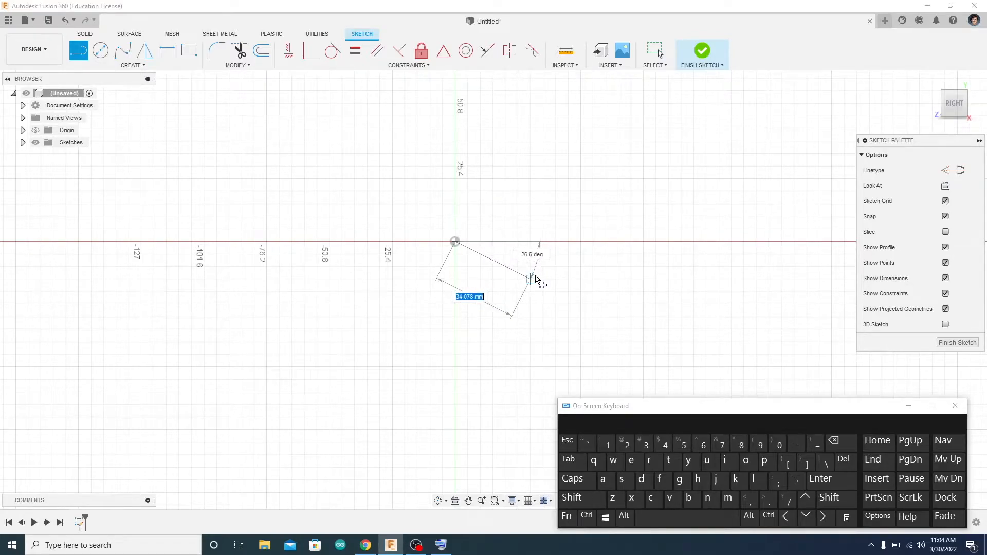
pyautogui.write('n')
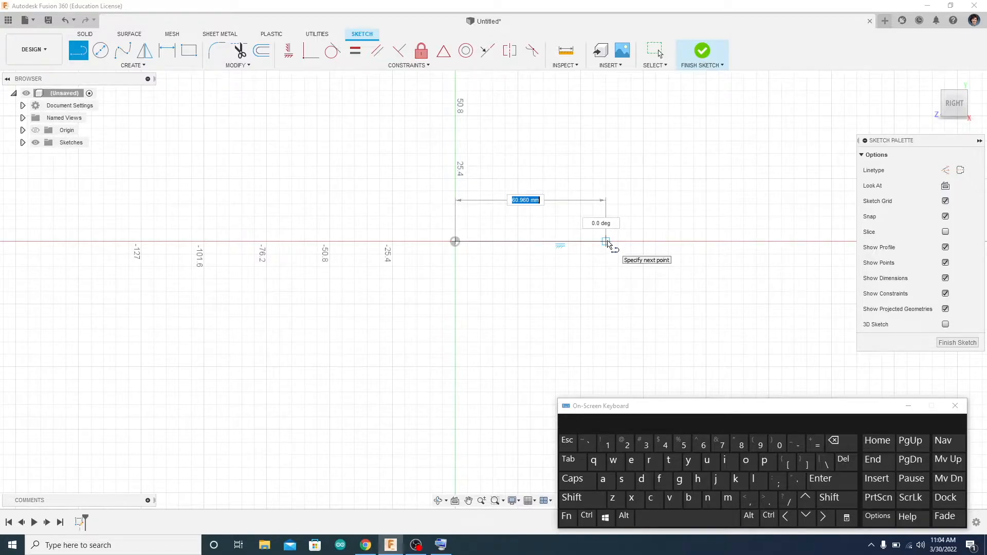
pyautogui.write('3in')
pyautogui.press('Tab')
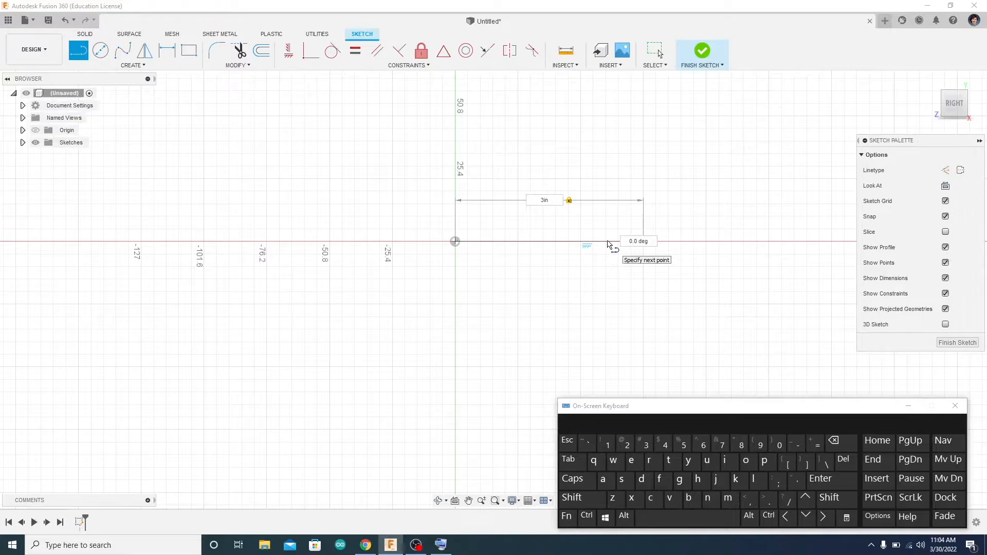
pyautogui.press('Return')
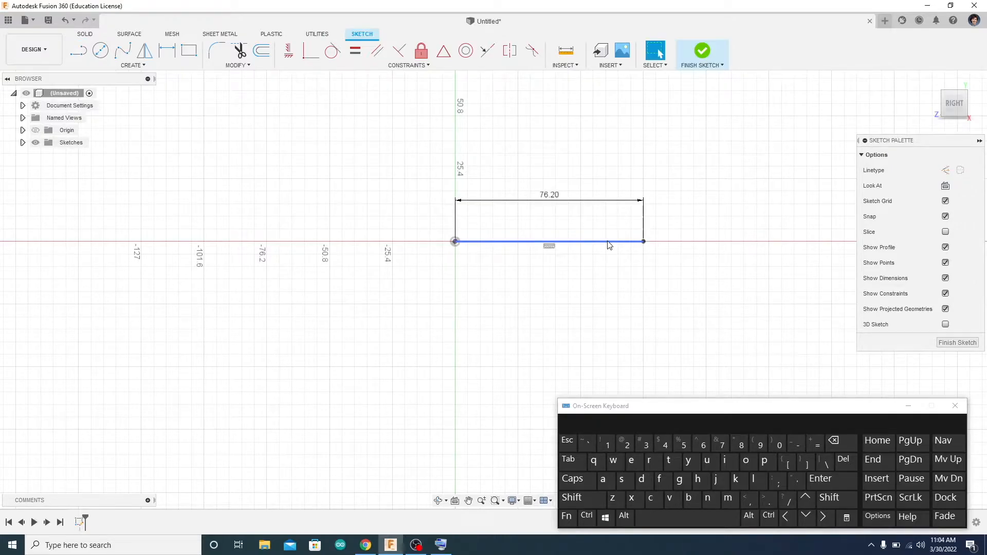
pyautogui.click(700, 57)
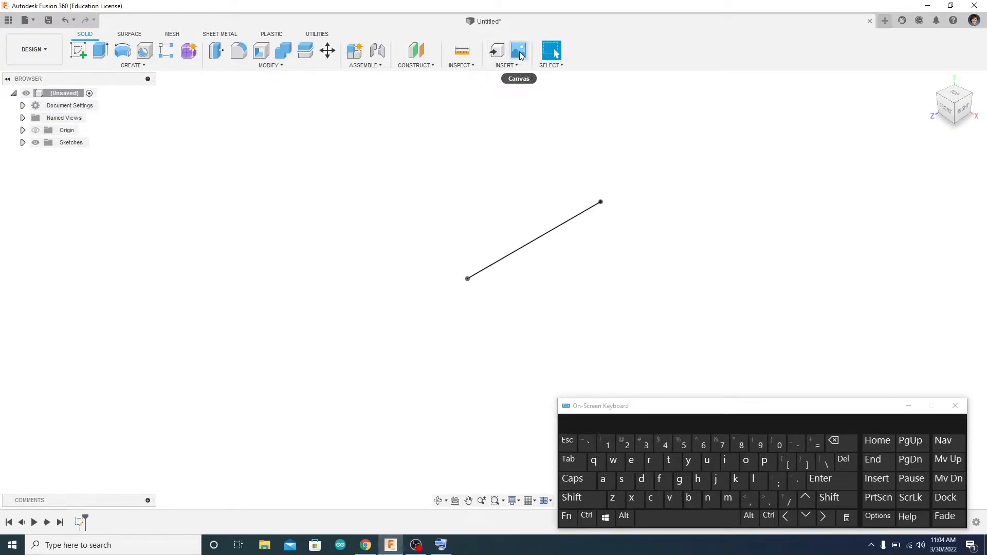
# Insert batman.jpg from the computer's Downloads folder as a canvas on the YZ plane
pyautogui.click(523, 60)
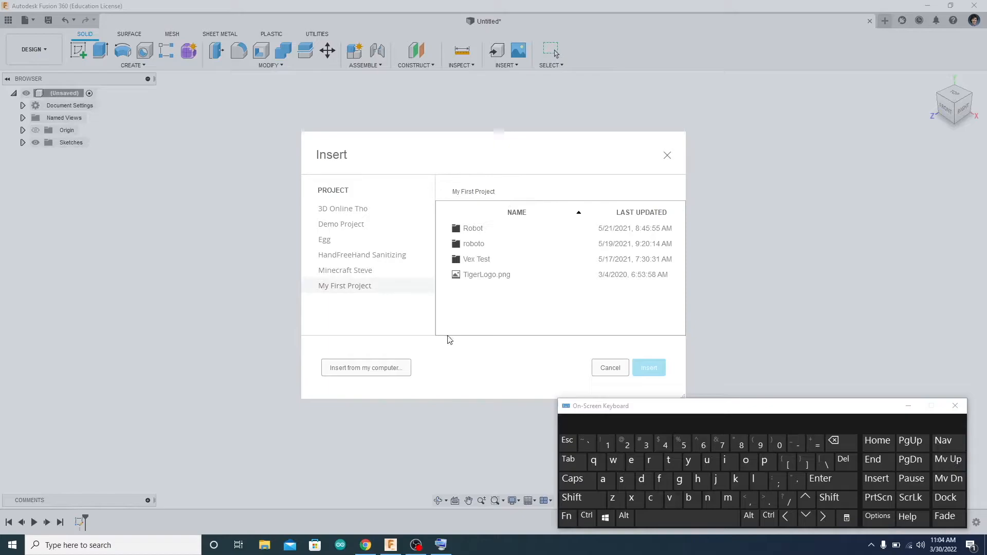
pyautogui.click(364, 374)
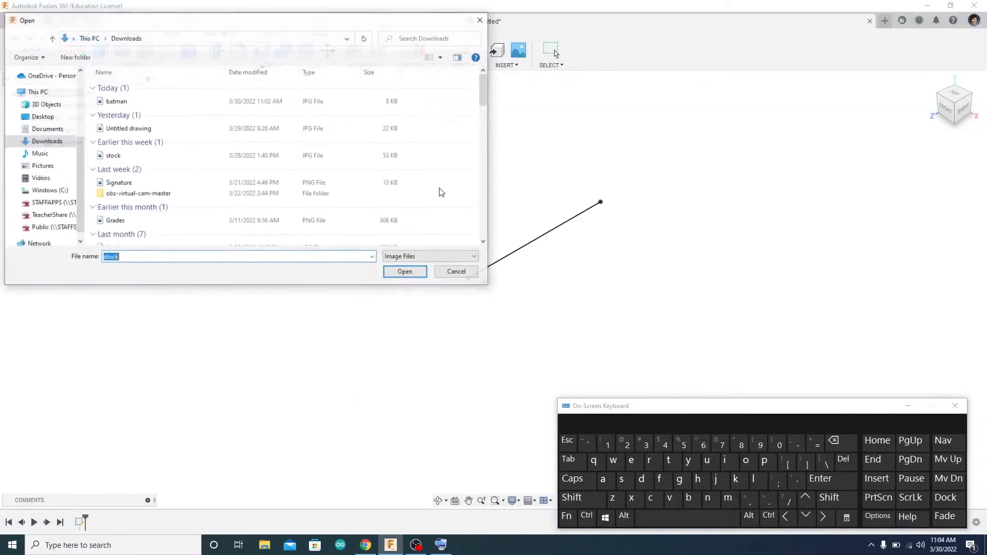
pyautogui.click(153, 102)
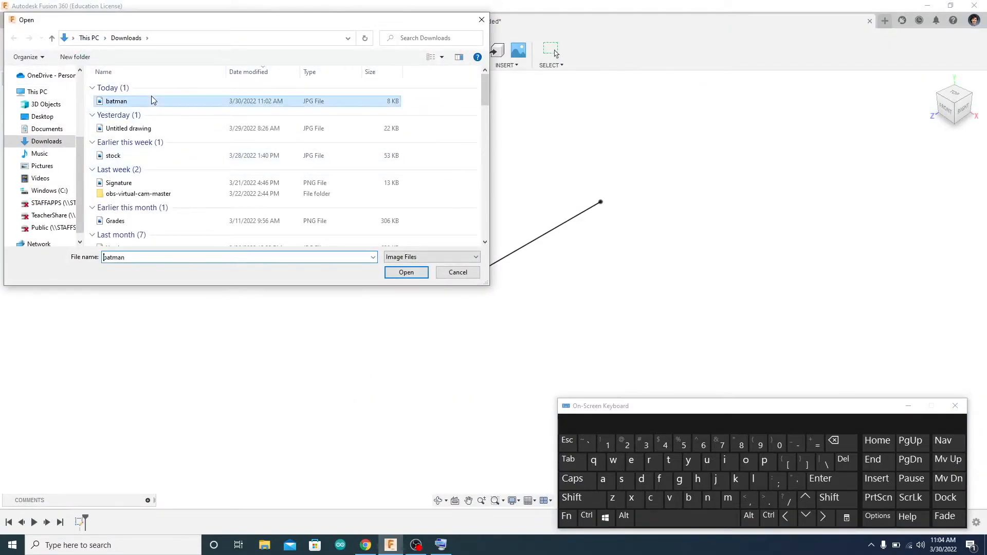
pyautogui.click(405, 273)
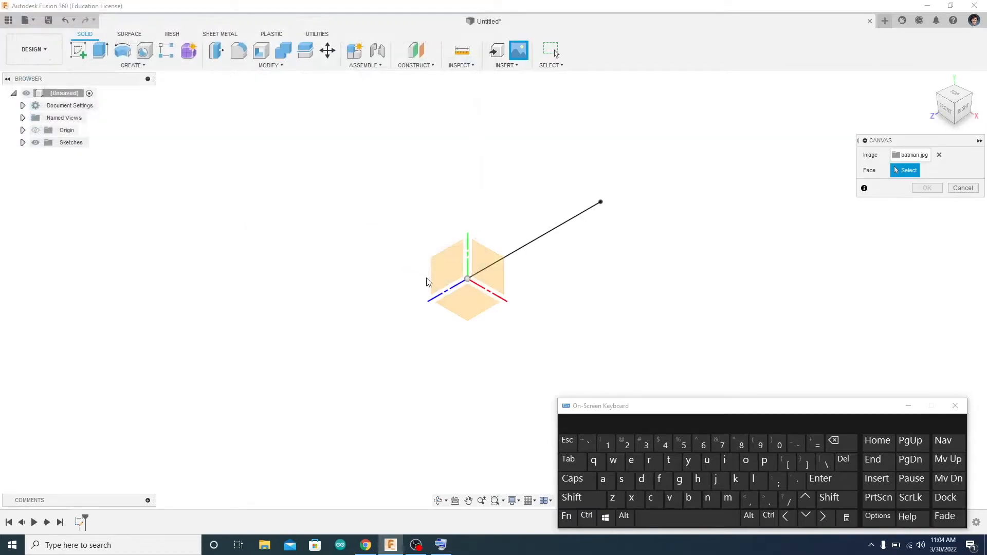
pyautogui.click(444, 270)
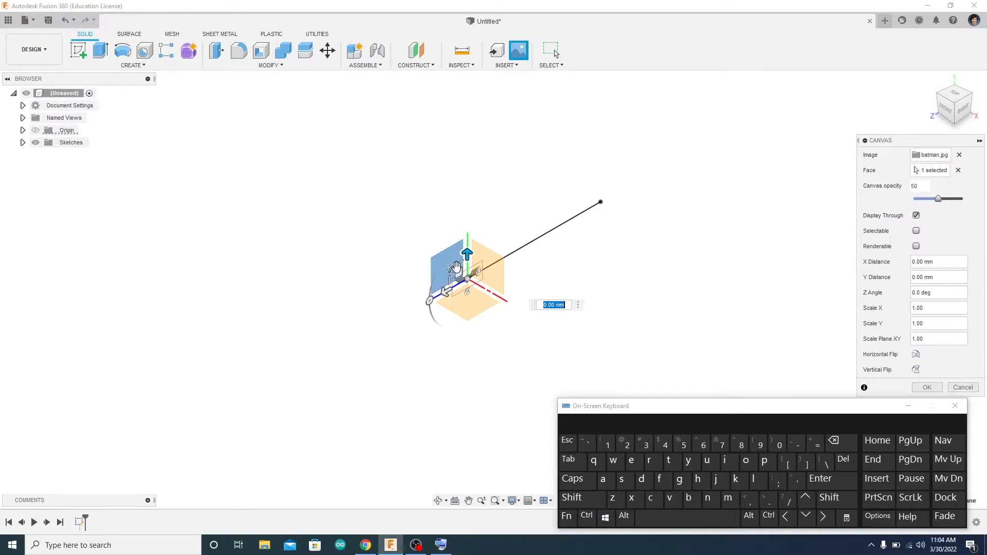
# Scale the canvas uniformly to about 9.93, shift it about -19.55 mm in X and -1.66 mm in Y to match the reference line, and accept it
pyautogui.moveTo(454, 267); pyautogui.dragTo(137, 229)
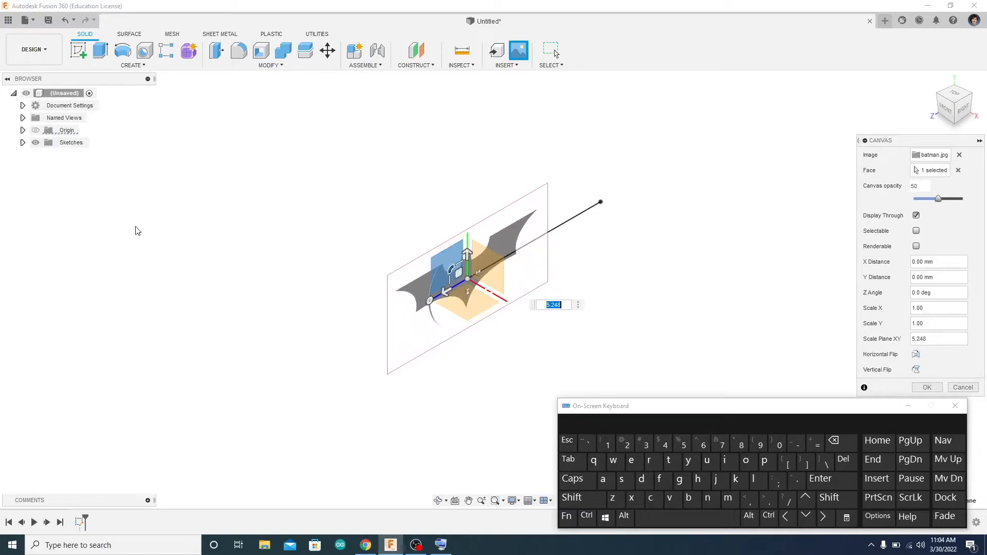
pyautogui.click(963, 109)
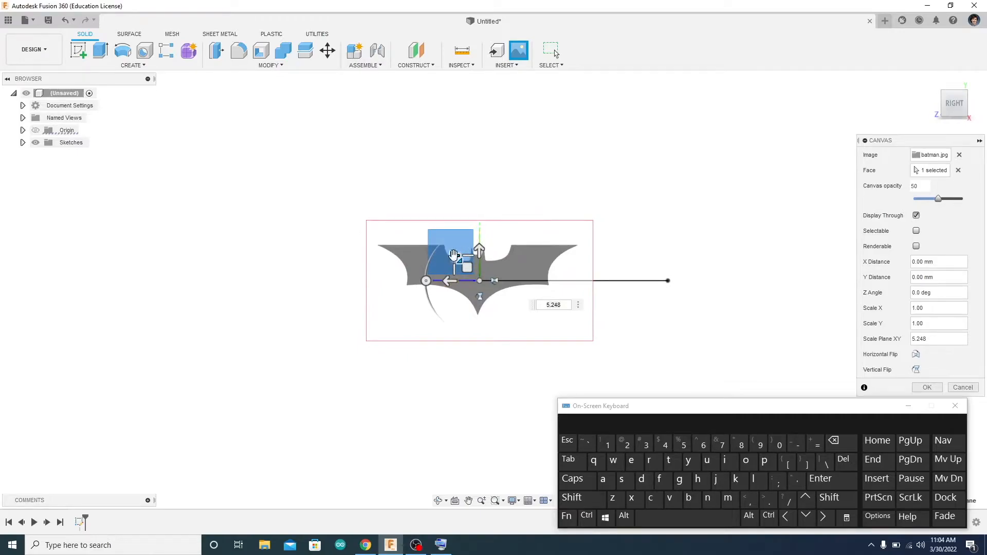
pyautogui.moveTo(454, 252); pyautogui.dragTo(443, 226)
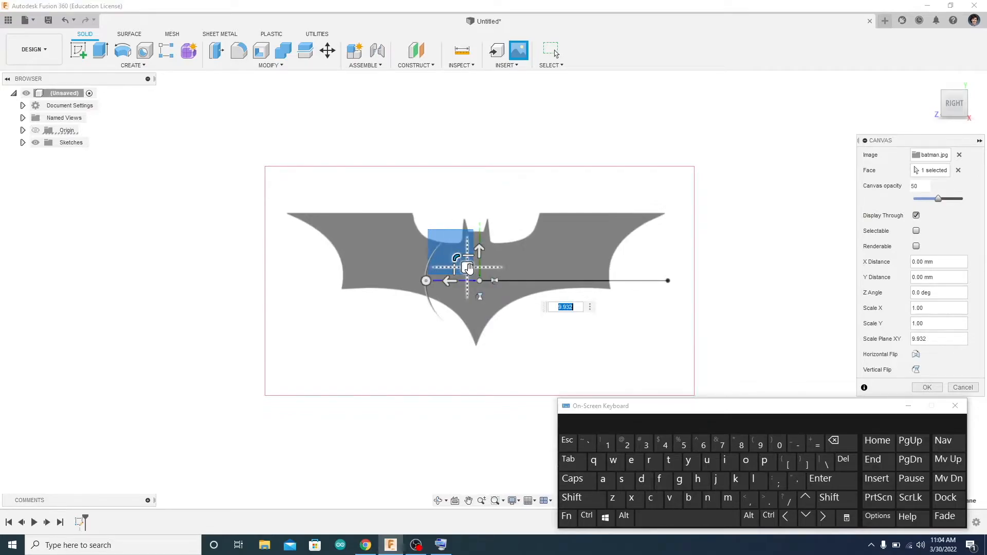
pyautogui.moveTo(469, 267); pyautogui.dragTo(473, 317)
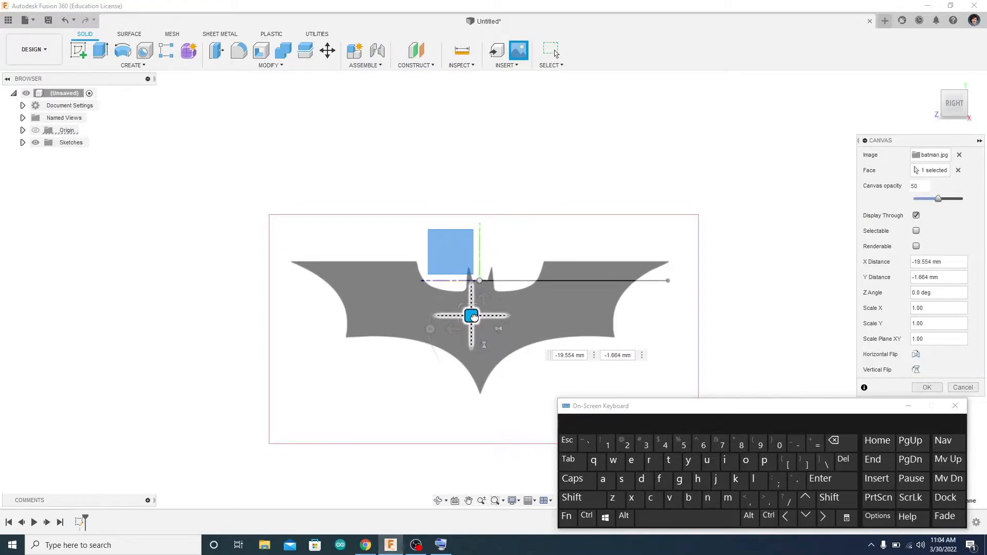
pyautogui.moveTo(473, 318); pyautogui.dragTo(473, 317)
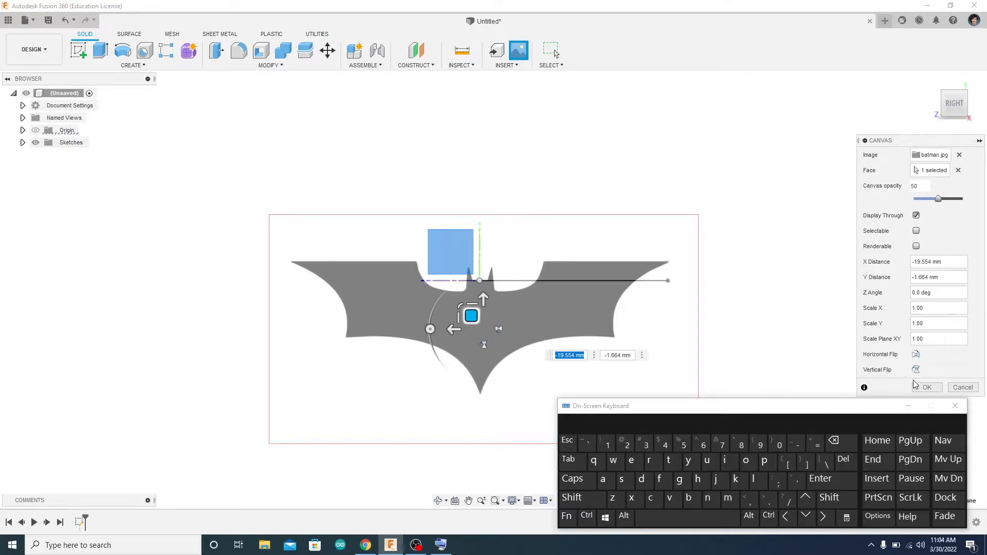
pyautogui.click(924, 388)
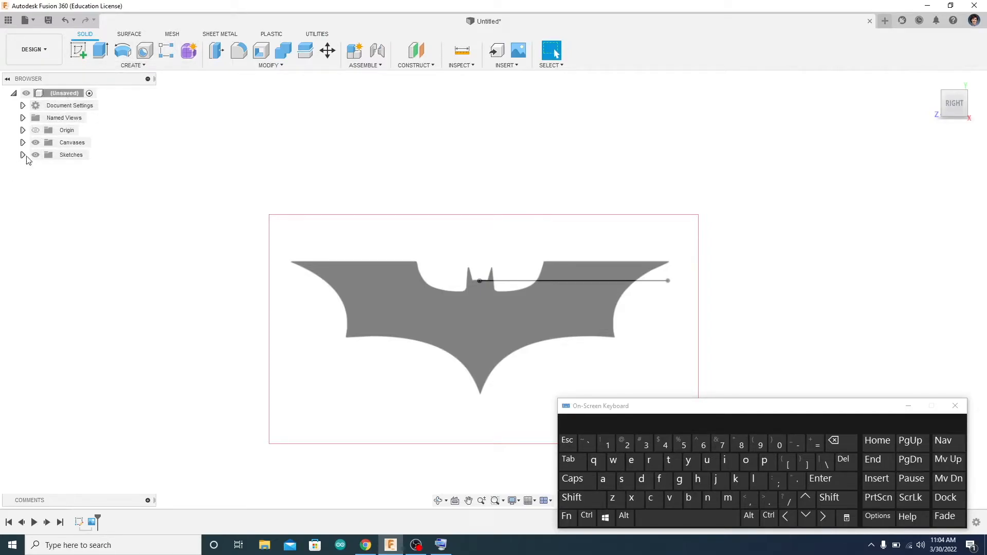
# Hide Sketch1, which holds the reference line
pyautogui.click(22, 155)
pyautogui.click(51, 169)
pyautogui.click(45, 169)
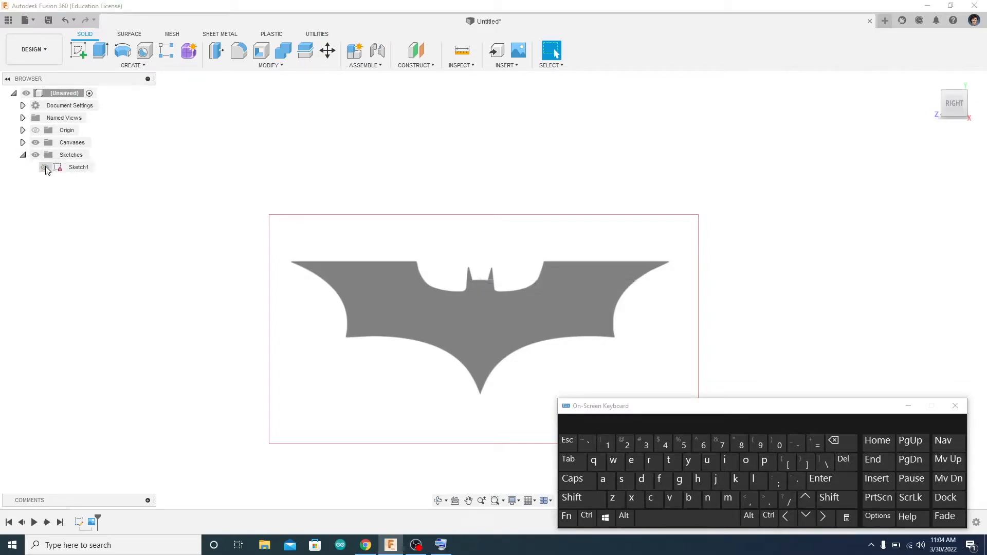
# Start a new sketch on the YZ plane over the Batman logo canvas
pyautogui.click(78, 50)
pyautogui.click(467, 248)
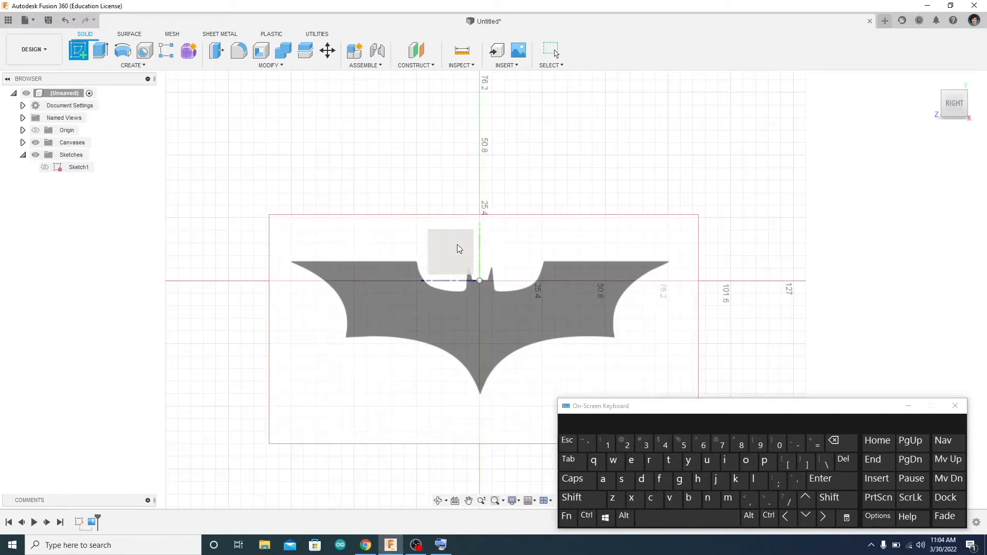
pyautogui.click(458, 248)
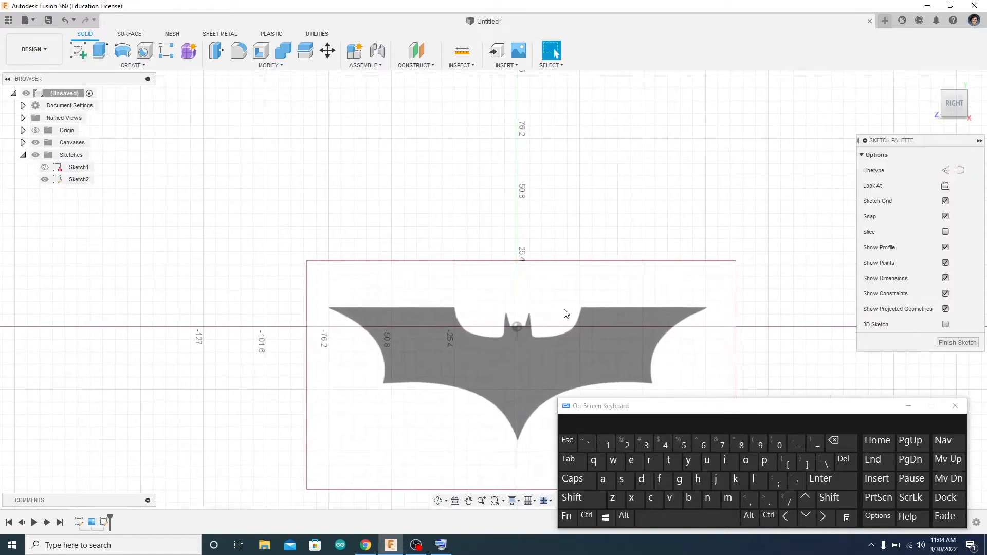
# Draw a vertical line about 61 mm long through the origin along the logo's centre, from above the ears to below the bottom tip
pyautogui.moveTo(621, 307)
pyautogui.mouseDown(button='middle')
pyautogui.moveTo(587, 278)
pyautogui.moveTo(569, 209)
pyautogui.mouseUp(button='middle')
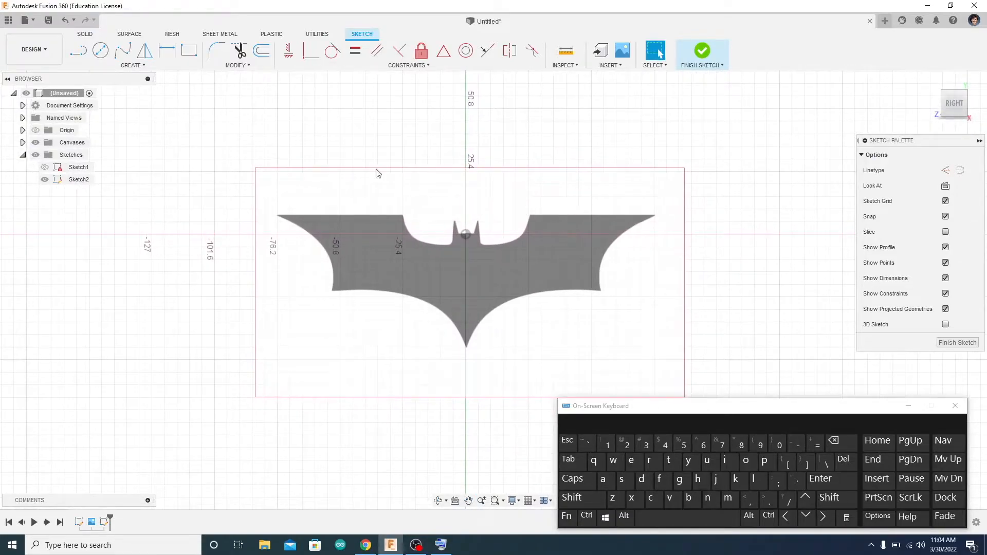
pyautogui.click(78, 50)
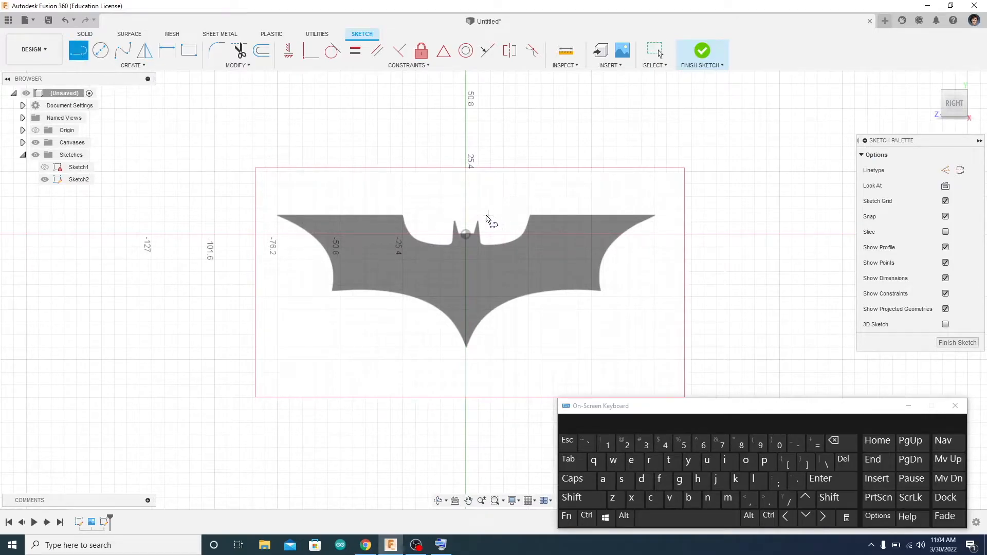
pyautogui.click(466, 209)
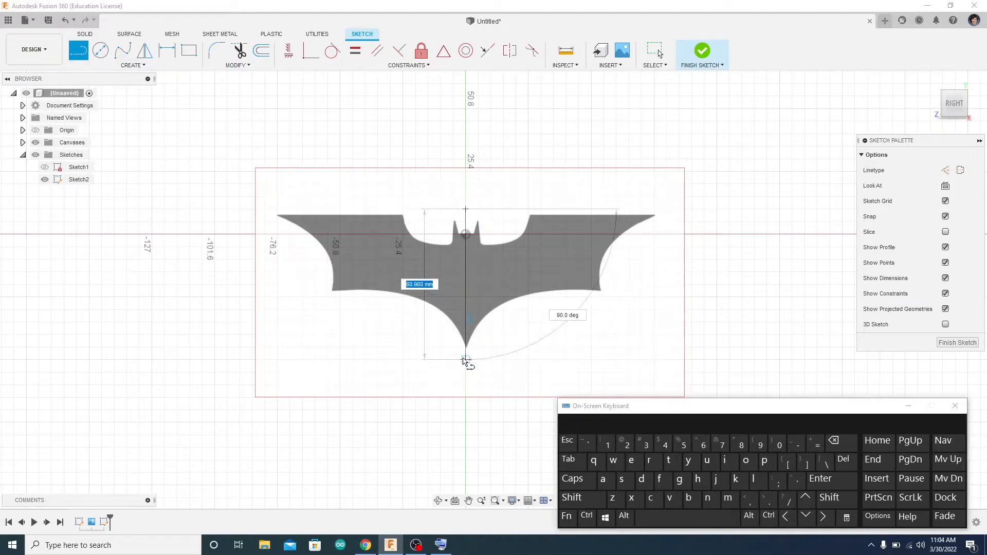
pyautogui.click(465, 360)
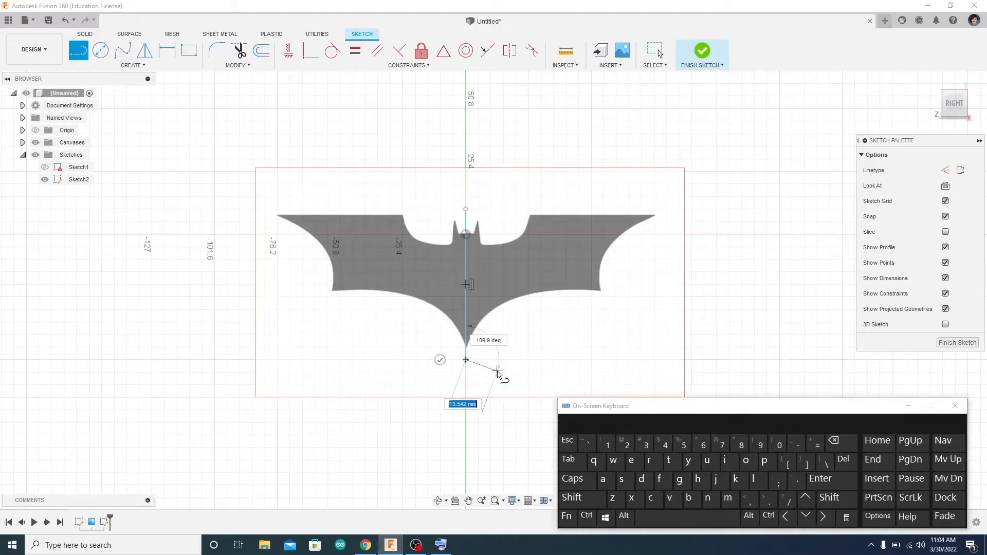
pyautogui.press('Escape')
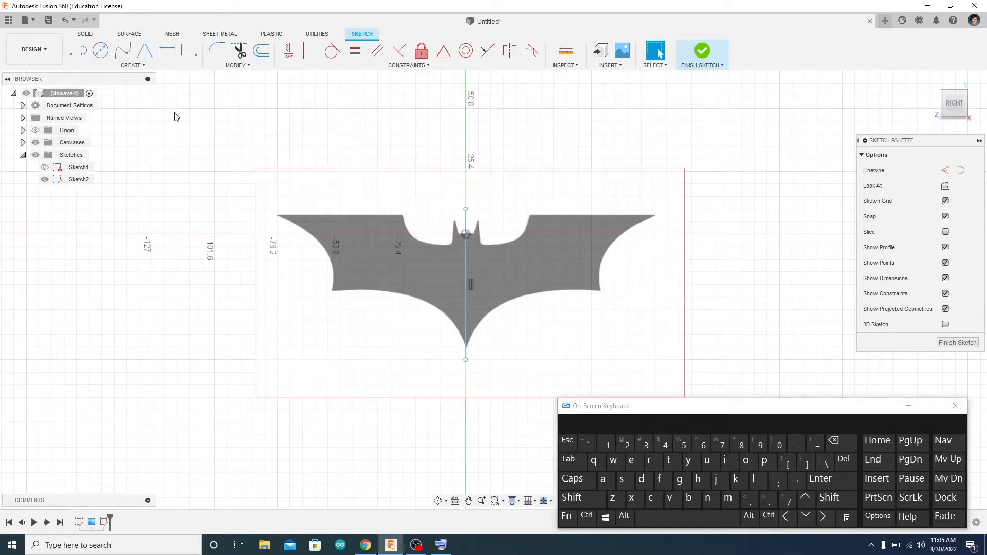
# Trace the left wing's lower edge with a 3-point arc from the bottom tip to the wing's lower corner, spanning about 58.7 mm
pyautogui.click(94, 66)
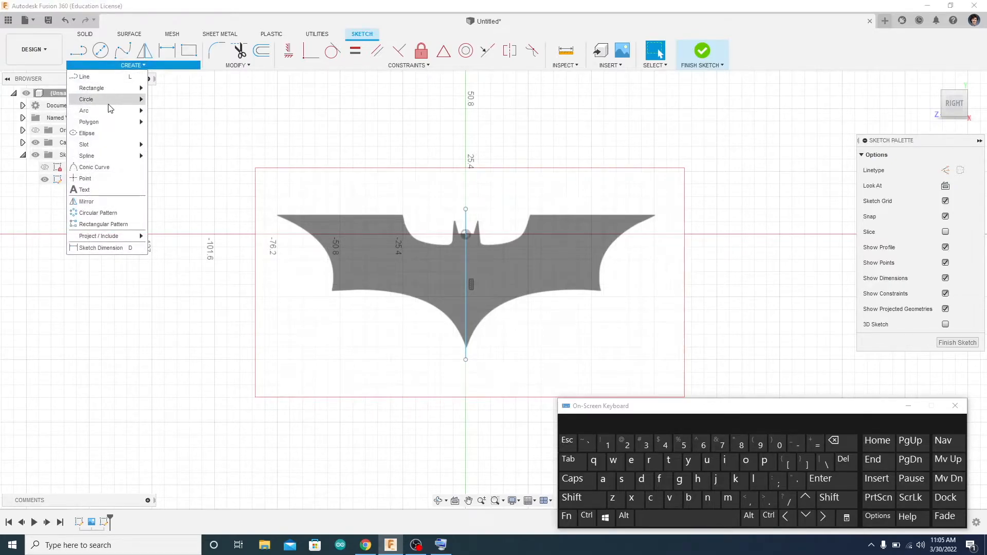
pyautogui.moveTo(108, 107)
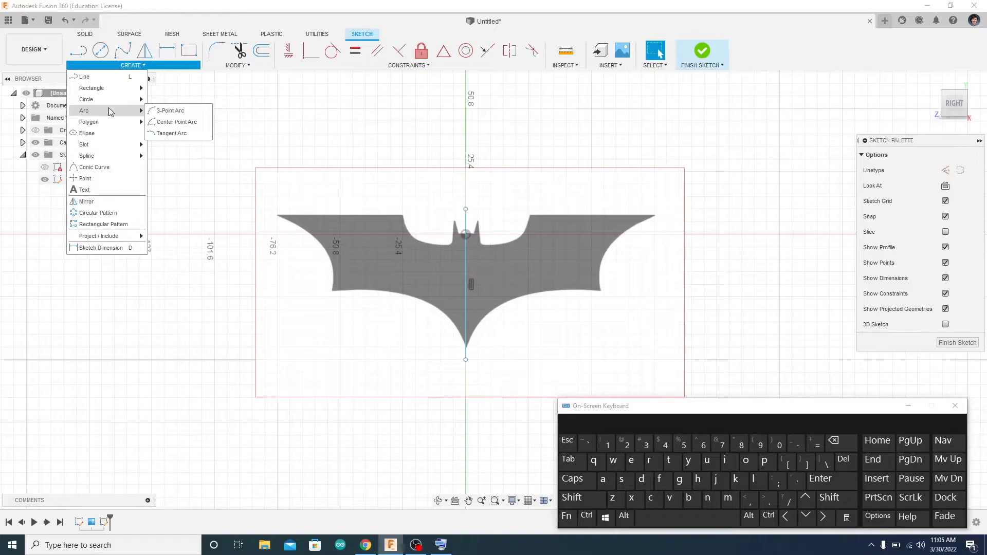
pyautogui.click(166, 111)
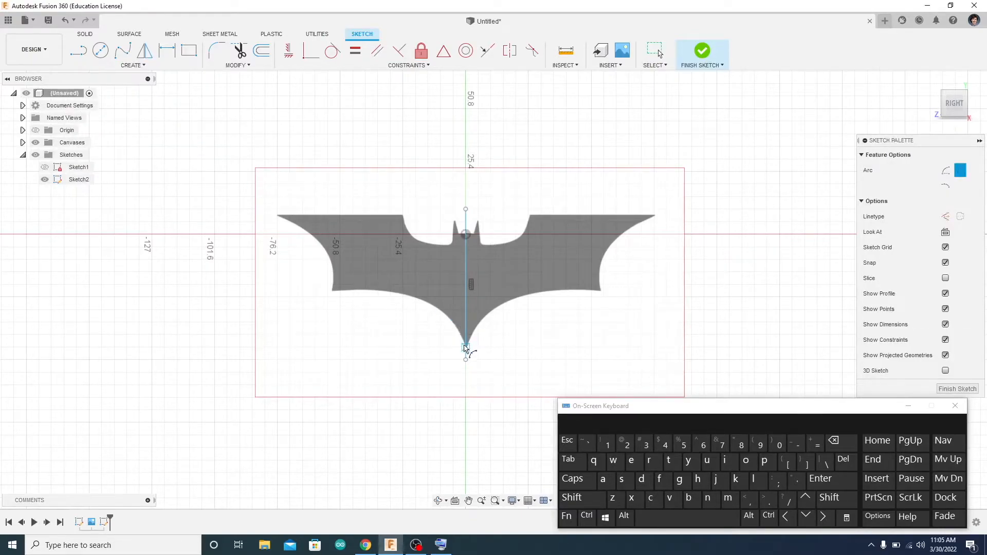
pyautogui.click(465, 347)
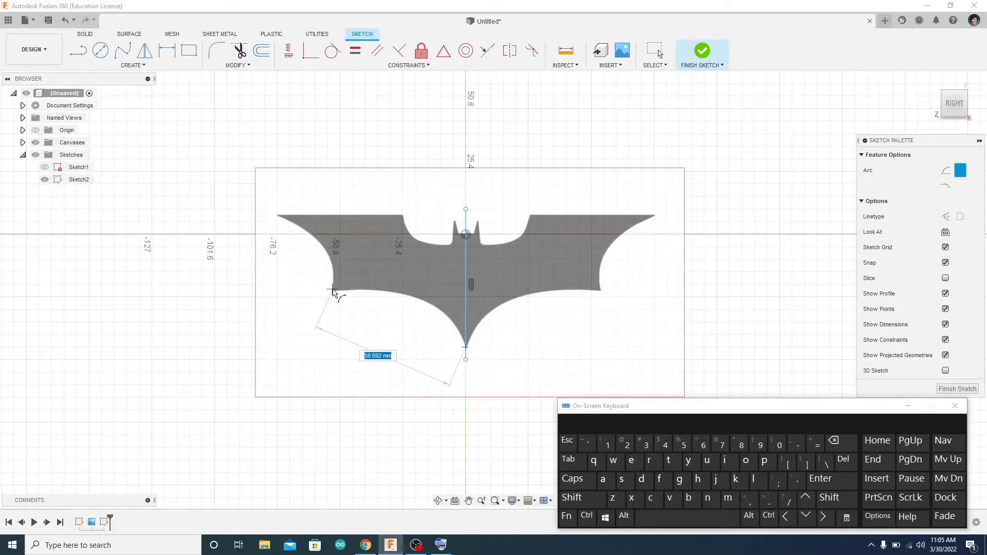
pyautogui.click(332, 289)
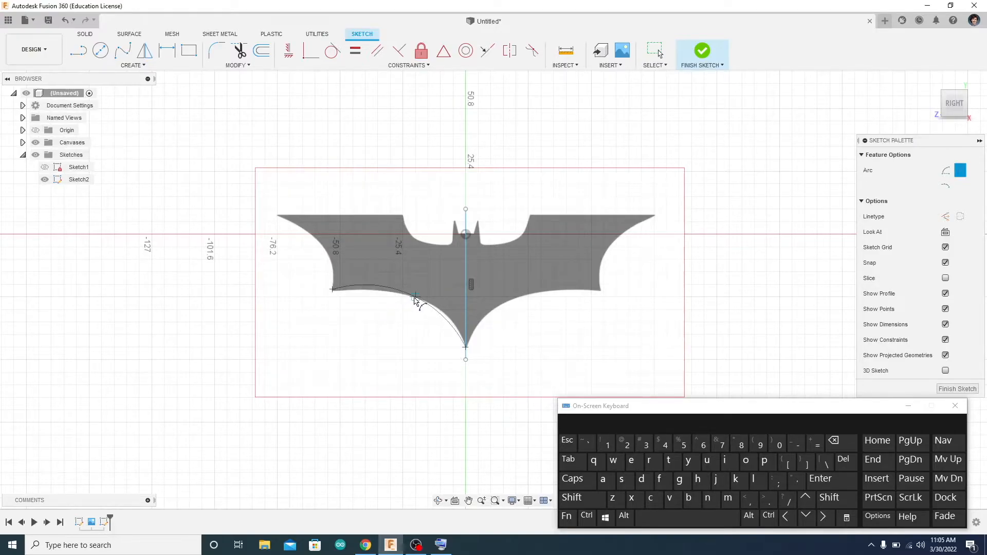
pyautogui.click(415, 299)
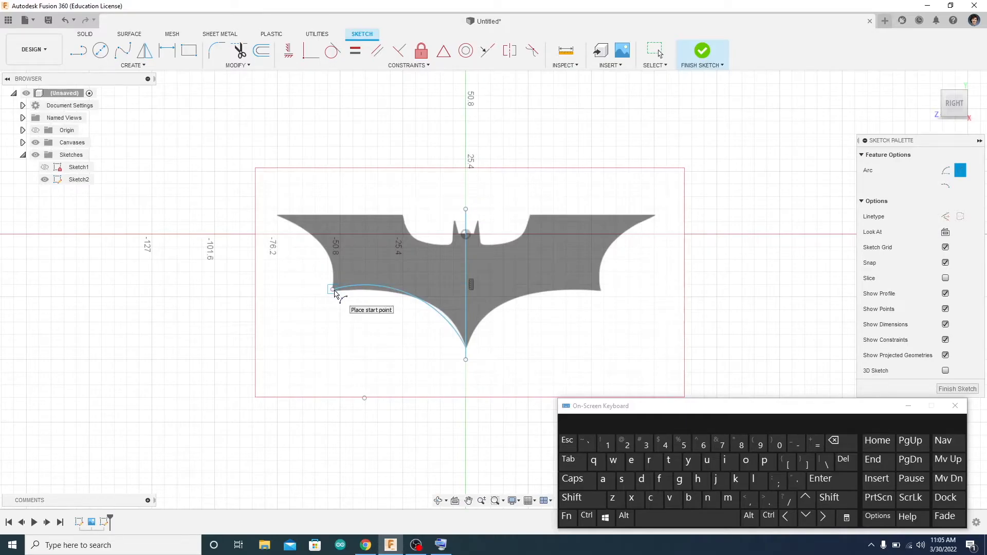
# Trace the left wing's outer edge with a 3-point arc from its lower corner to the upper wingtip, spanning about 37.4 mm
pyautogui.click(332, 289)
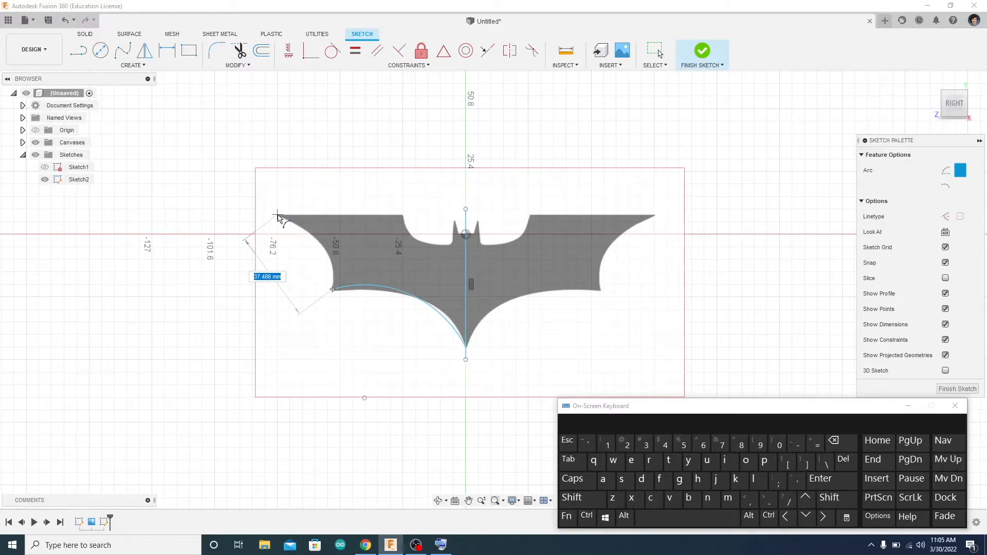
pyautogui.click(278, 215)
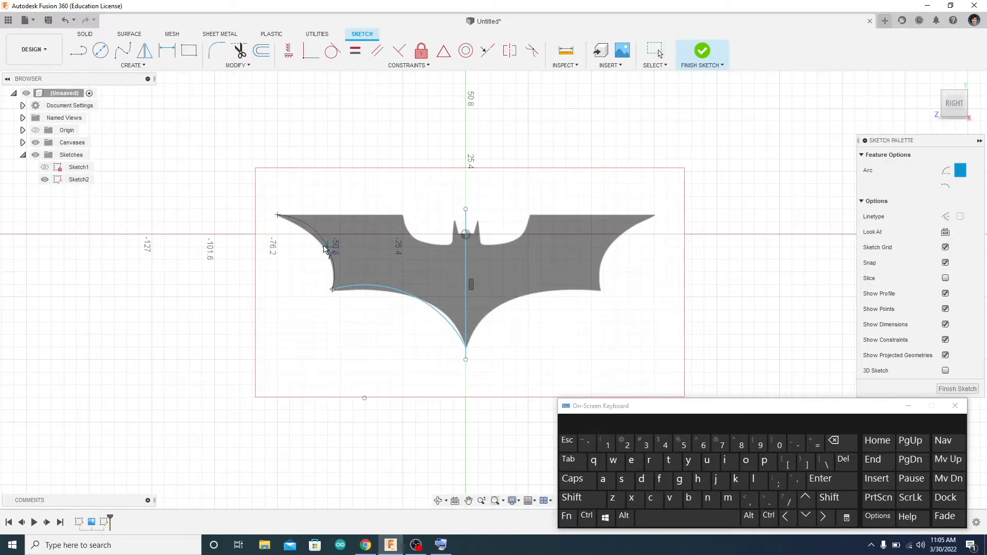
pyautogui.click(323, 248)
# Draw a horizontal line about 50.7 mm long along the left wing's top edge, from the wingtip to the inner corner
pyautogui.click(78, 50)
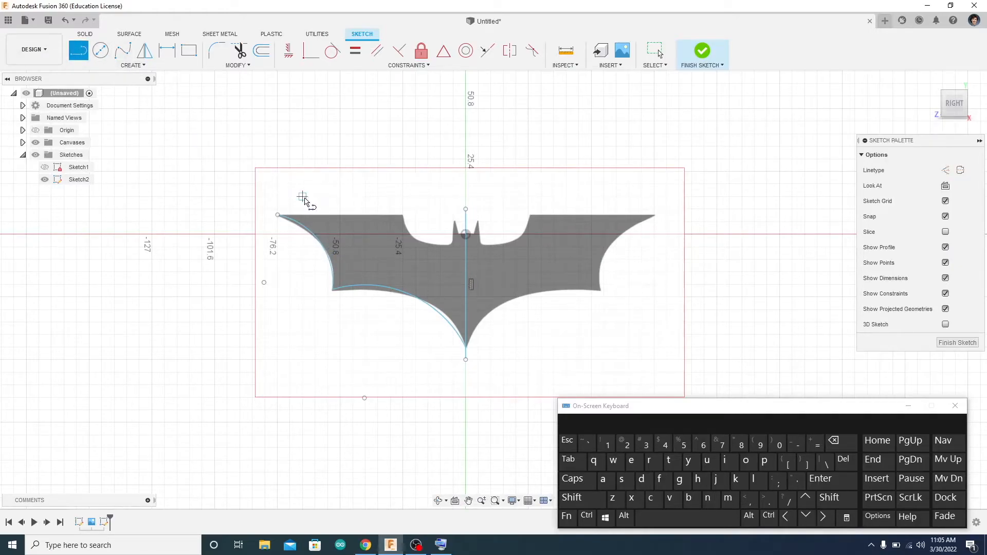
pyautogui.scroll(-2, 308, 198)
pyautogui.scroll(5, 346, 221)
pyautogui.scroll(2, 346, 220)
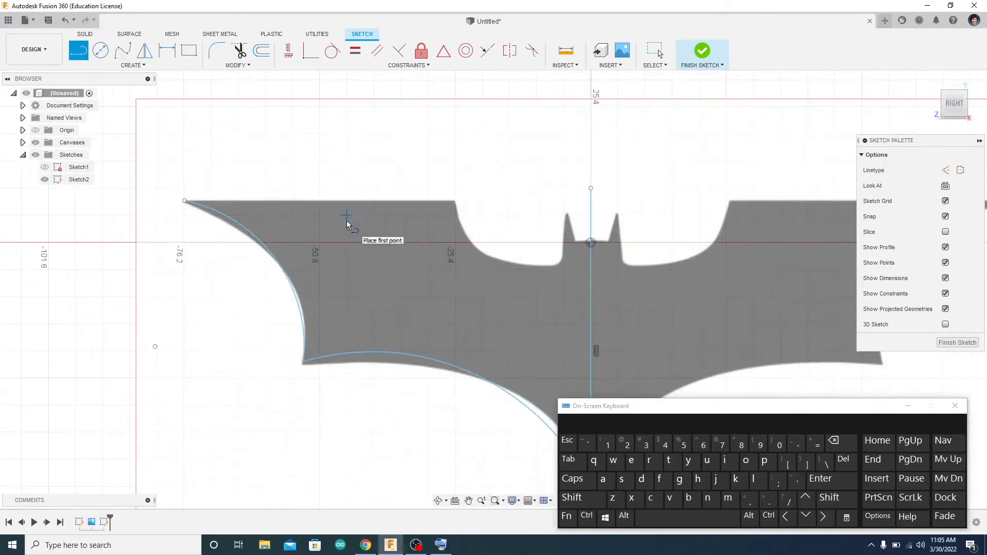
pyautogui.click(185, 201)
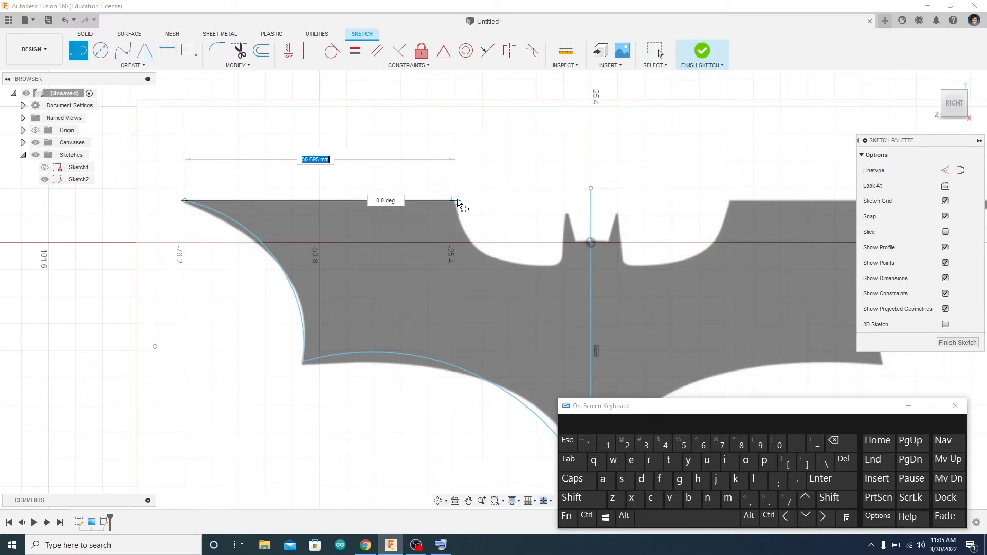
pyautogui.click(456, 201)
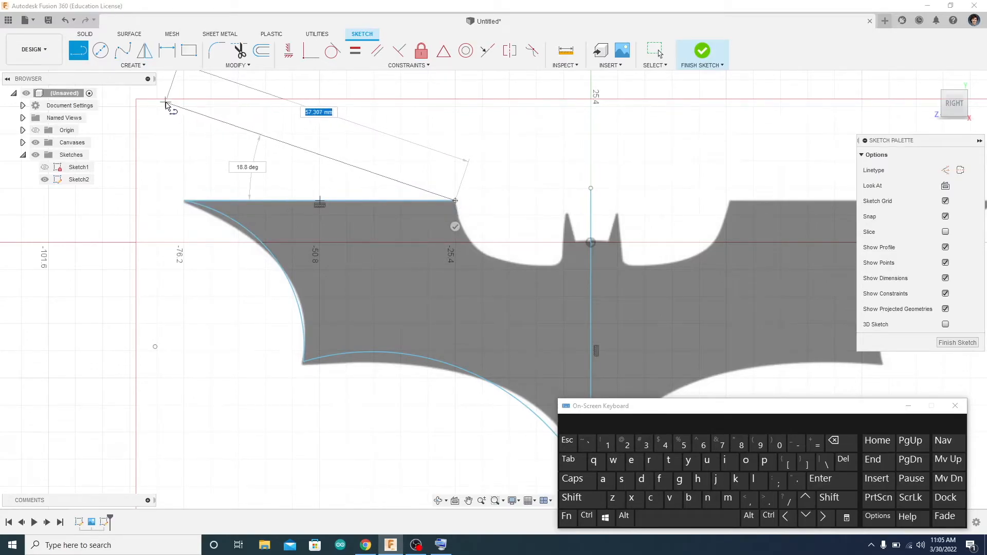
pyautogui.press('Escape')
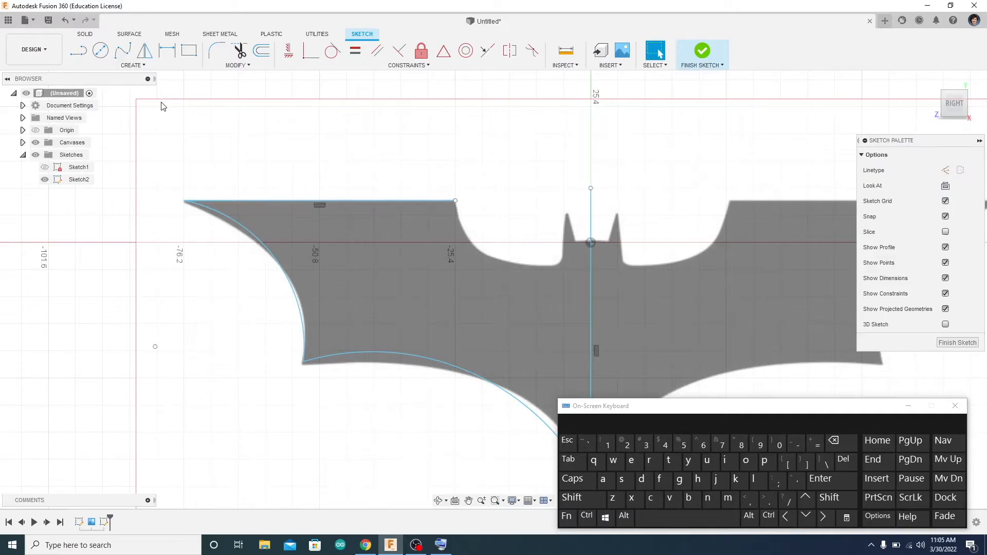
# Trace the curve between the left wing and the head with a 3-point arc spanning about 22.5 mm from the top line's inner end
pyautogui.click(129, 68)
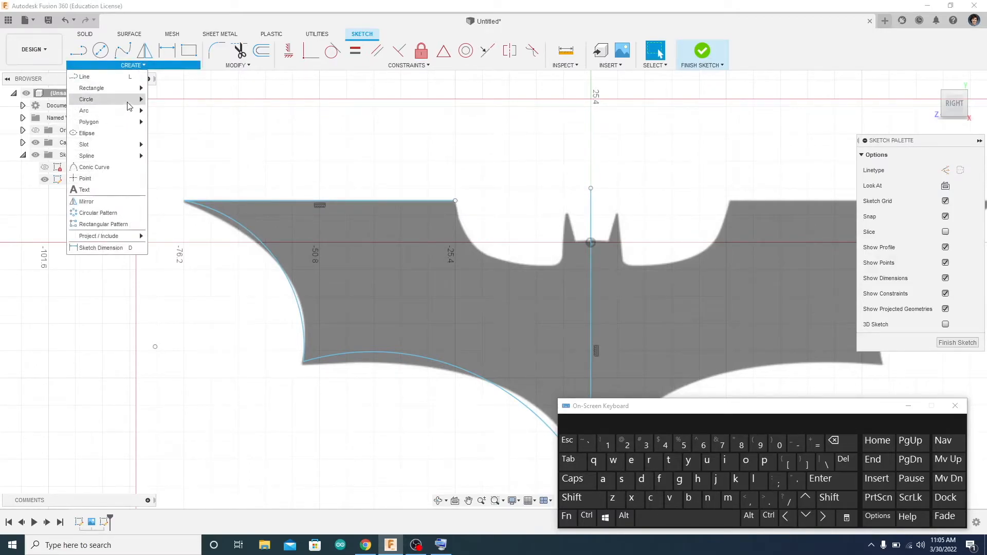
pyautogui.moveTo(135, 111)
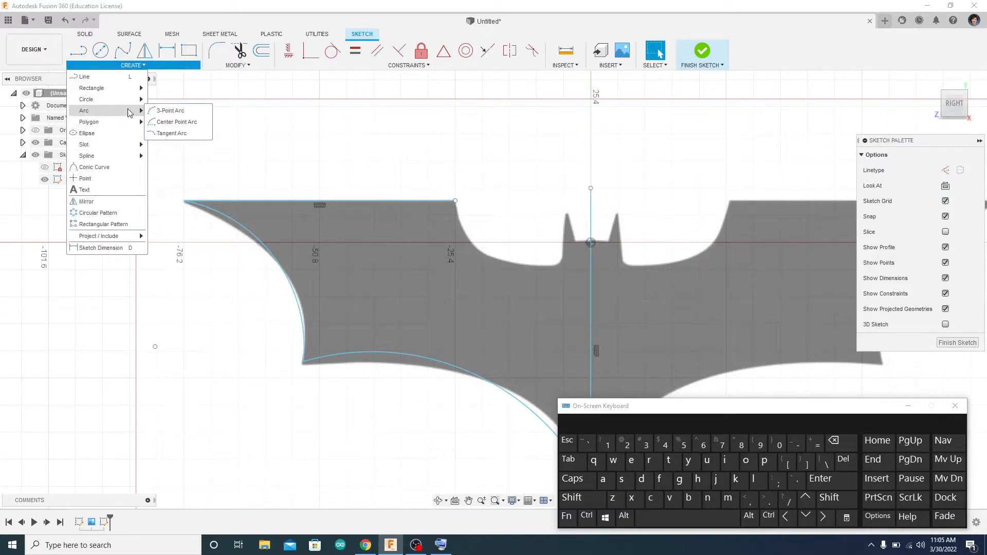
pyautogui.click(165, 114)
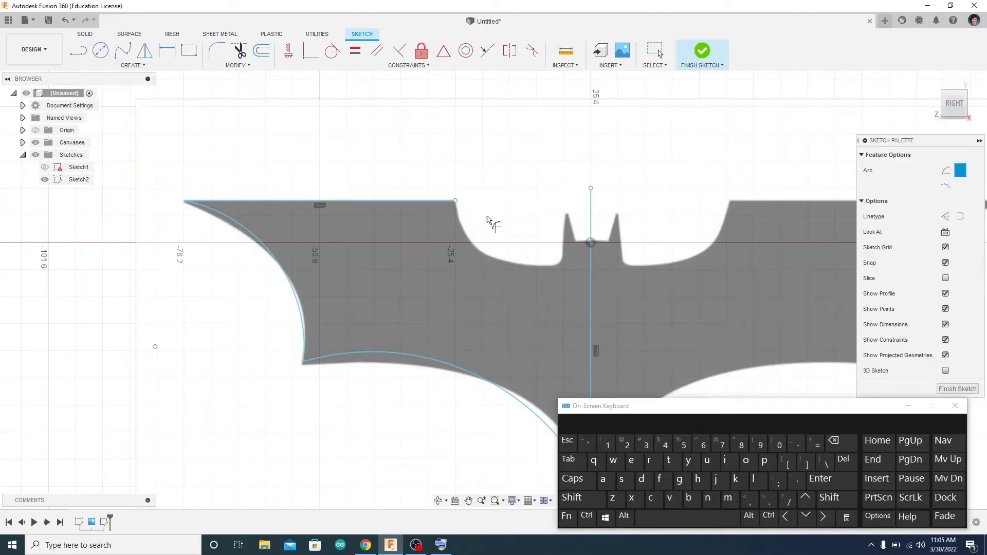
pyautogui.click(456, 201)
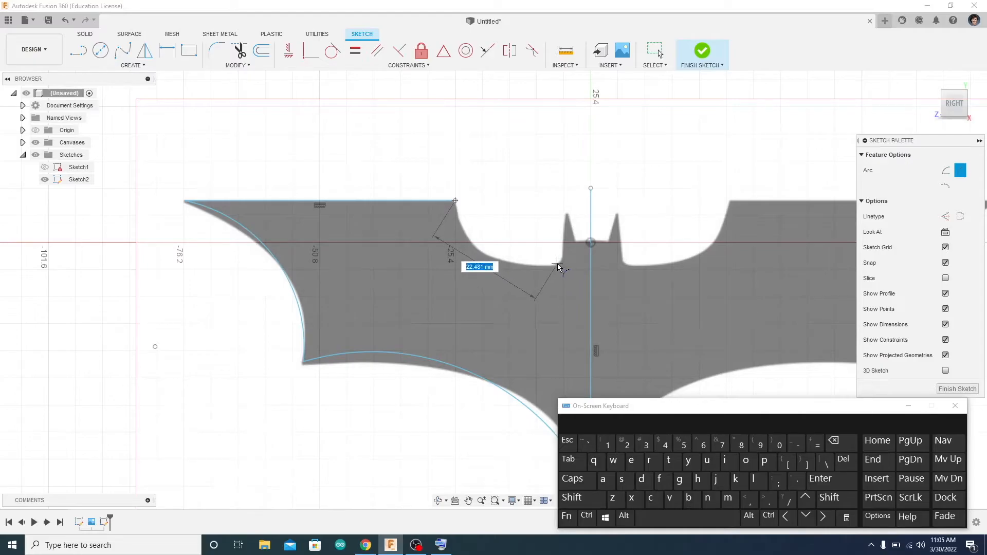
pyautogui.click(558, 265)
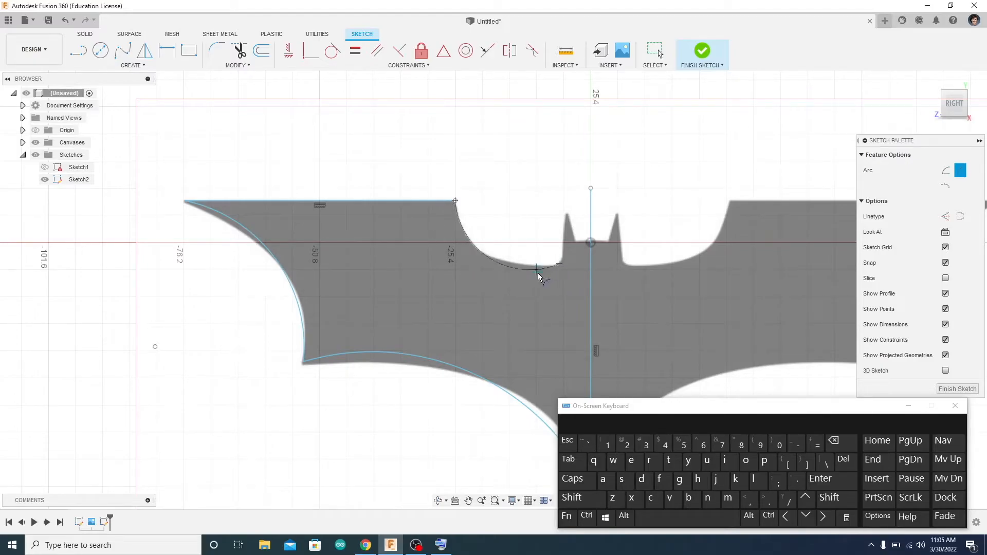
pyautogui.click(523, 268)
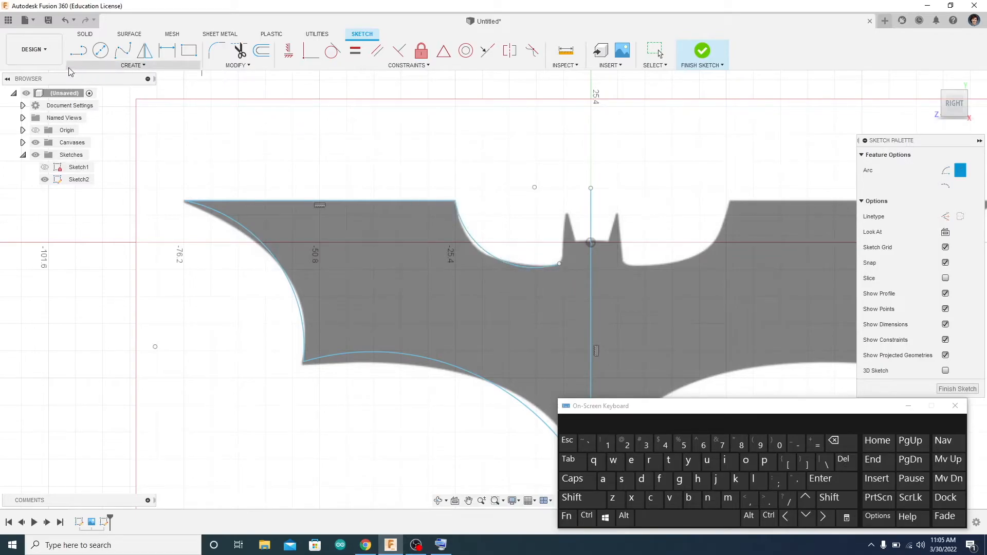
# Outline the left ear with connected lines from the arc's end over the ear tip to its inner base, closing at the origin
pyautogui.click(78, 50)
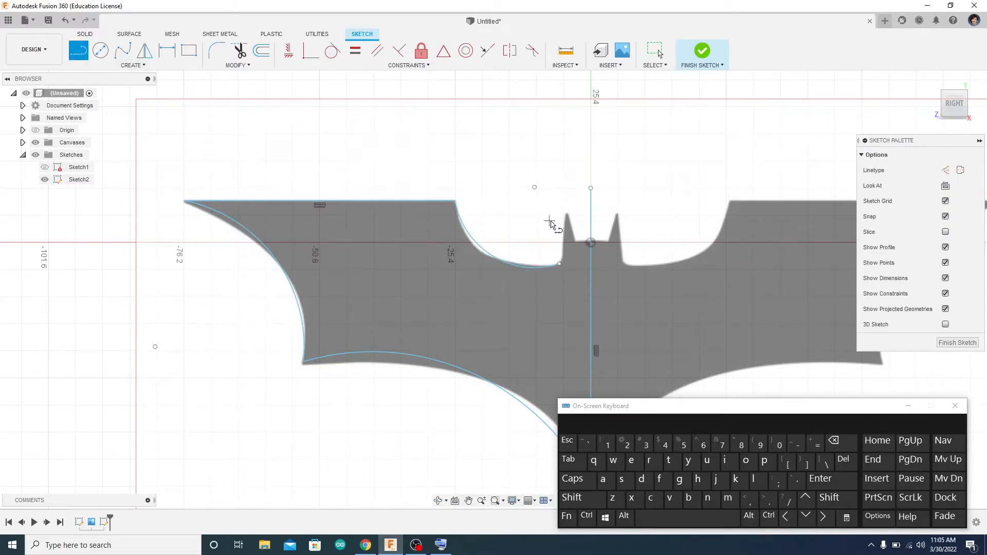
pyautogui.click(559, 264)
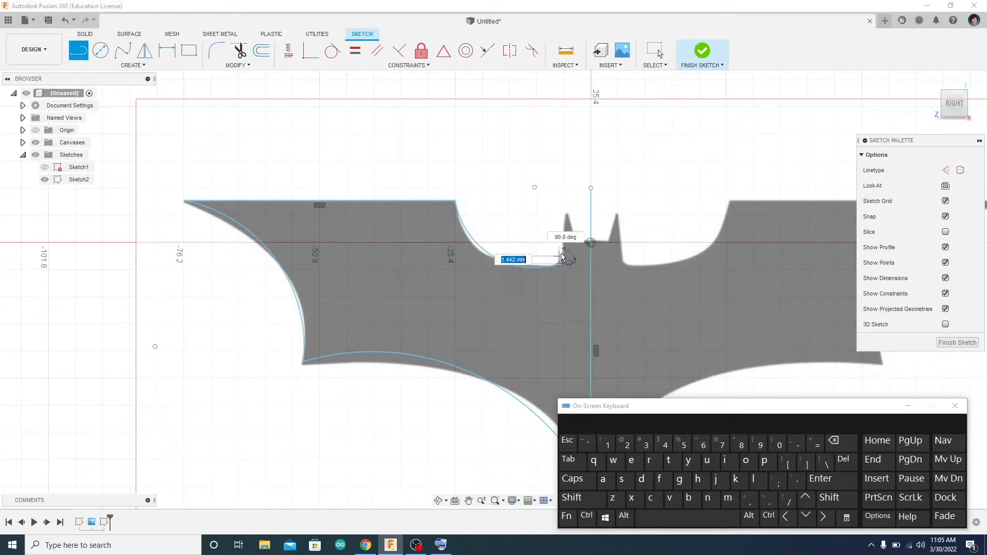
pyautogui.click(567, 211)
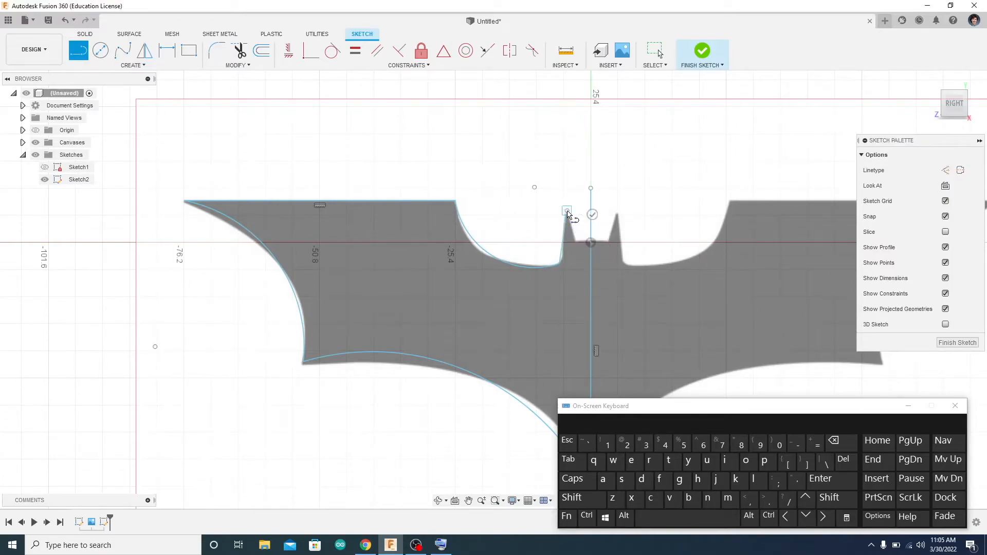
pyautogui.click(577, 242)
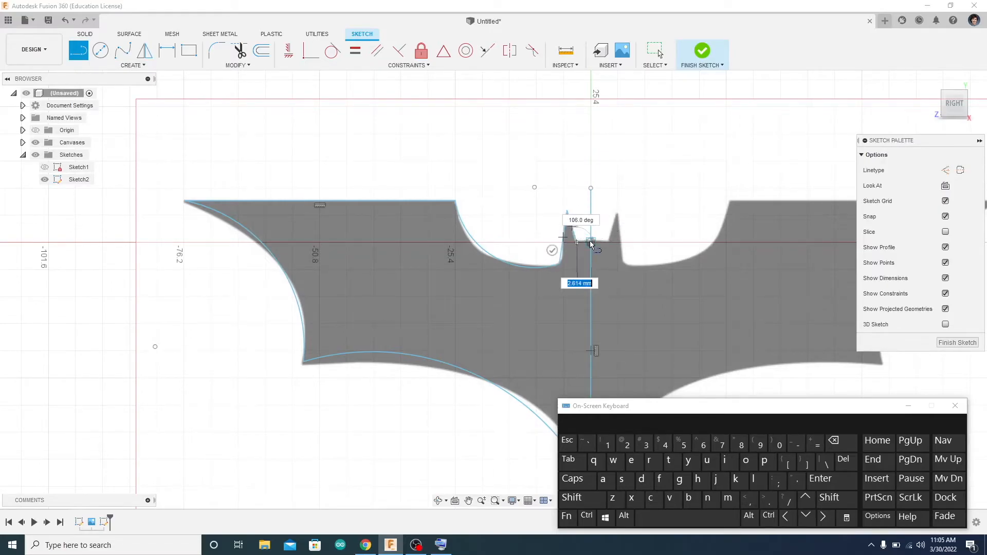
pyautogui.doubleClick(591, 242)
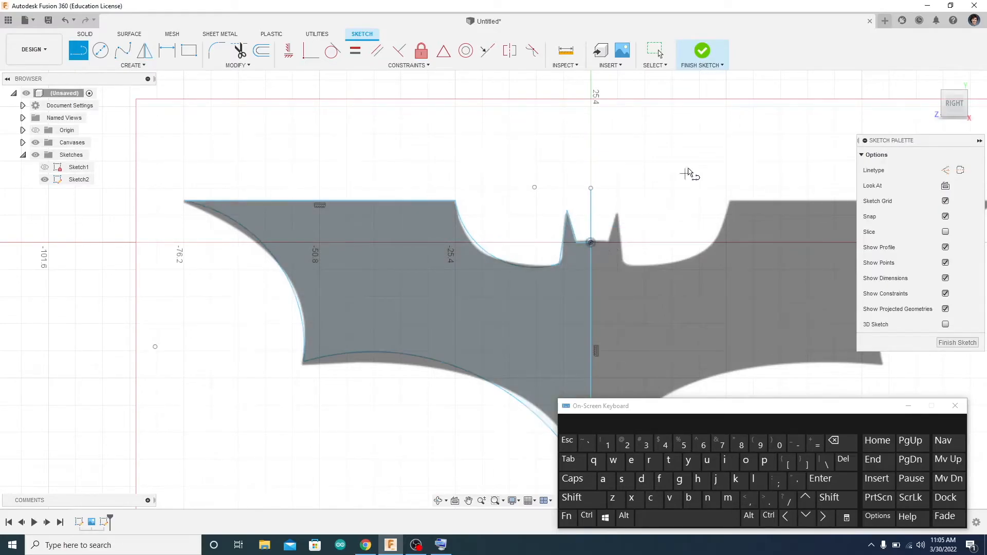
pyautogui.click(703, 50)
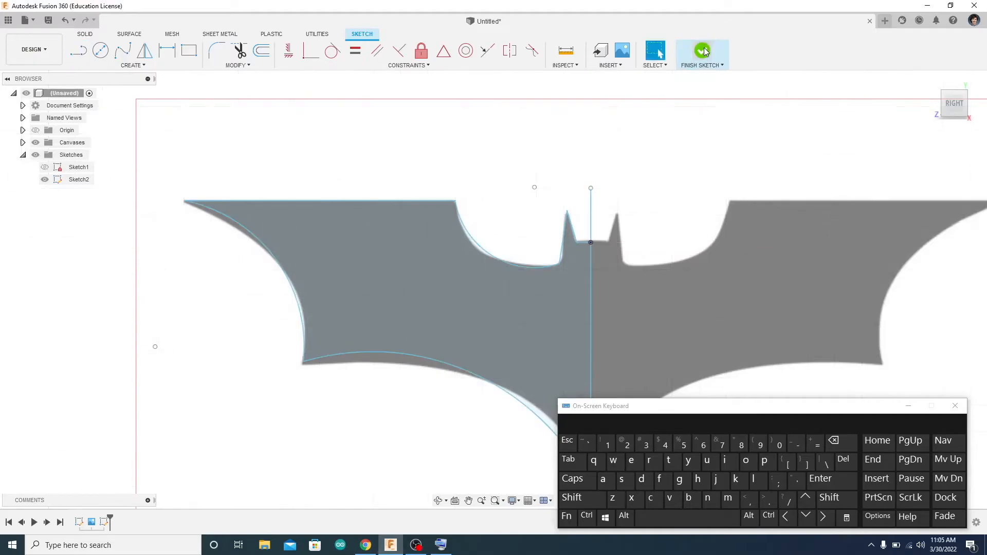
pyautogui.scroll(2, 696, 292)
pyautogui.scroll(-3, 695, 293)
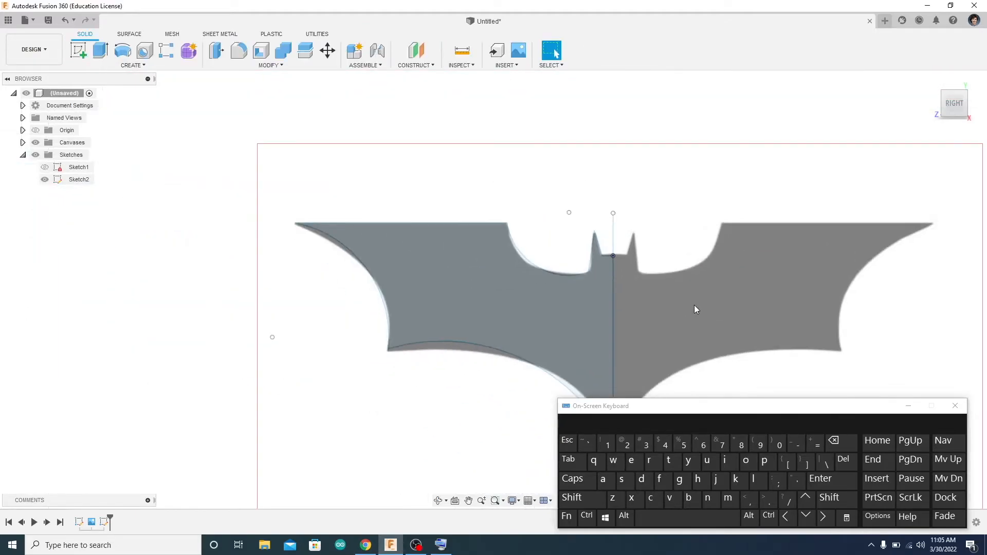
pyautogui.scroll(-1, 694, 306)
pyautogui.moveTo(694, 306); pyautogui.dragTo(578, 237, button='middle')
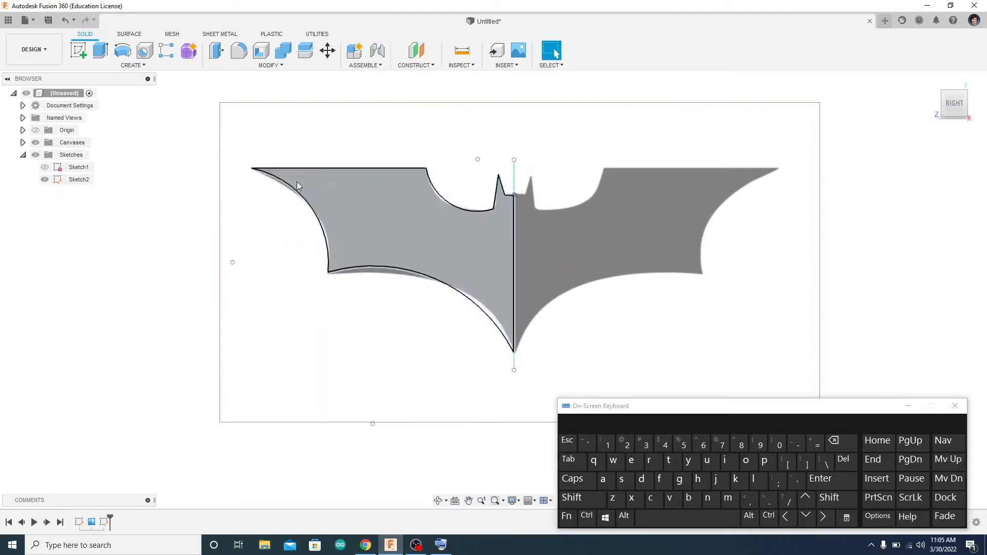
pyautogui.click(321, 267)
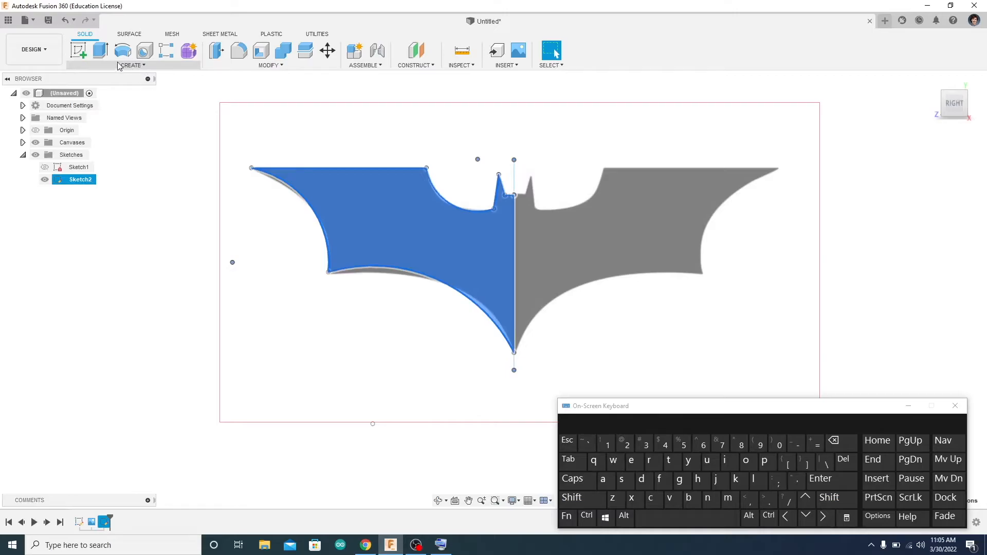
pyautogui.click(69, 23)
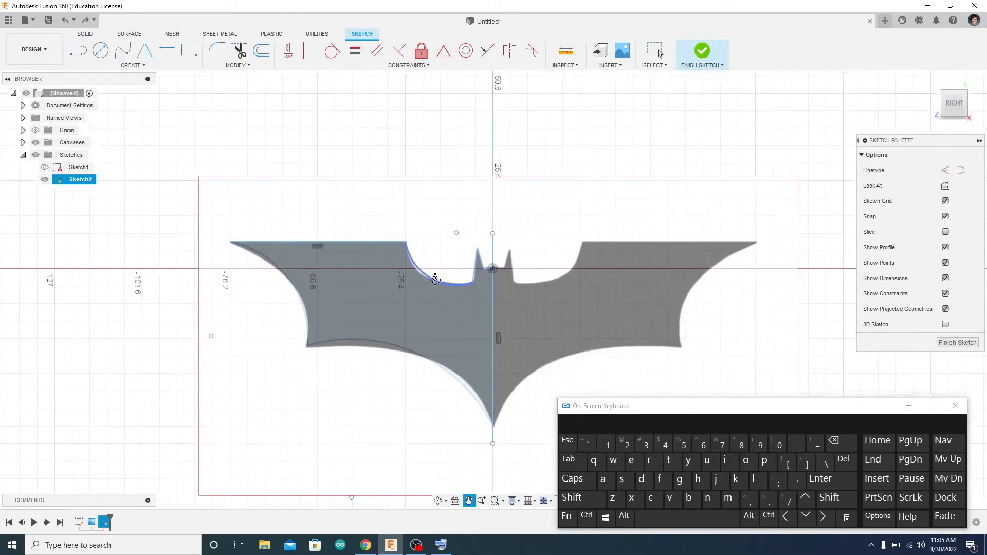
# Mirror the traced left half of the logo across the vertical centre line, leaving that line out of the mirrored objects
pyautogui.moveTo(137, 170)
pyautogui.mouseDown()
pyautogui.moveTo(216, 231)
pyautogui.moveTo(509, 388)
pyautogui.moveTo(529, 404)
pyautogui.moveTo(514, 421)
pyautogui.mouseUp()
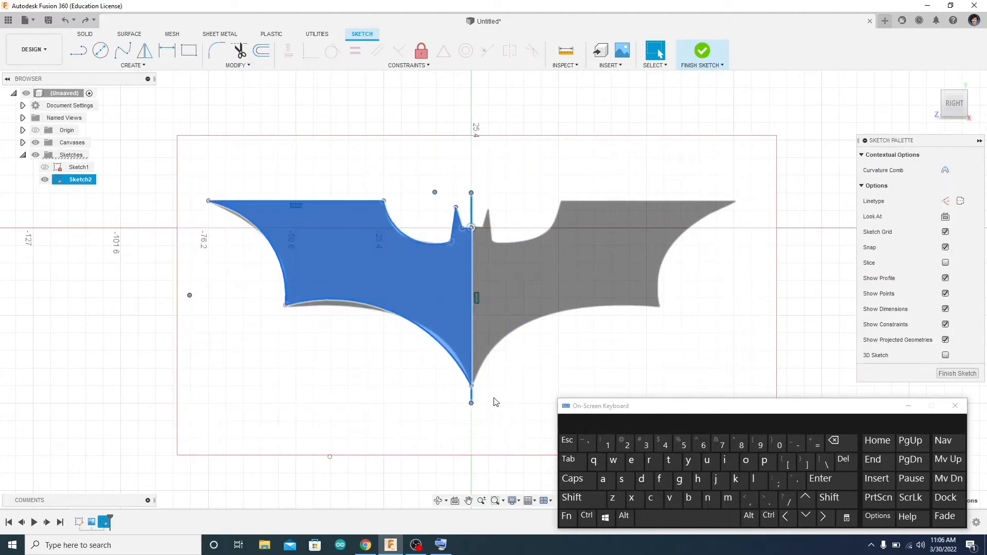
pyautogui.keyDown('shift'); pyautogui.click(473, 347); pyautogui.keyUp('shift')
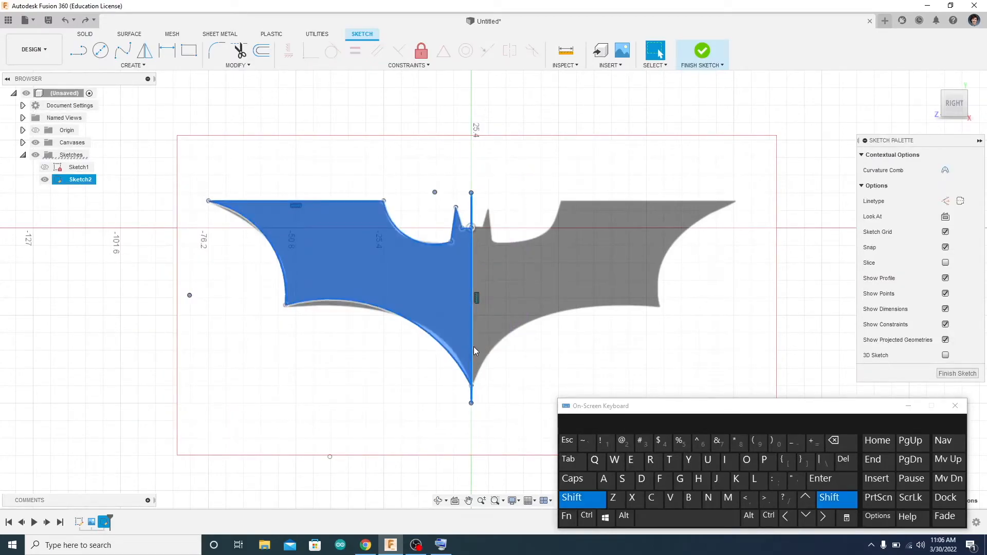
pyautogui.keyDown('shift'); pyautogui.click(473, 346); pyautogui.keyUp('shift')
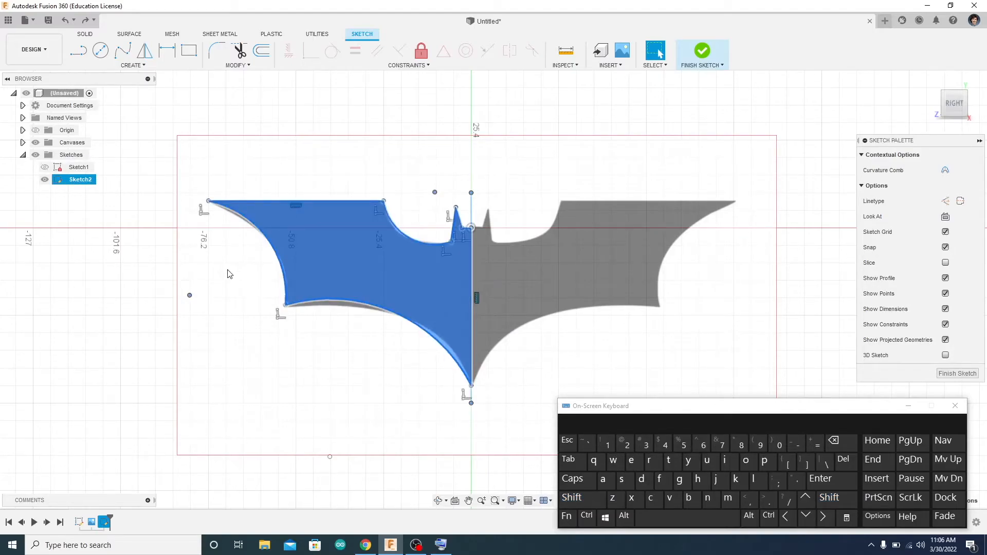
pyautogui.click(105, 67)
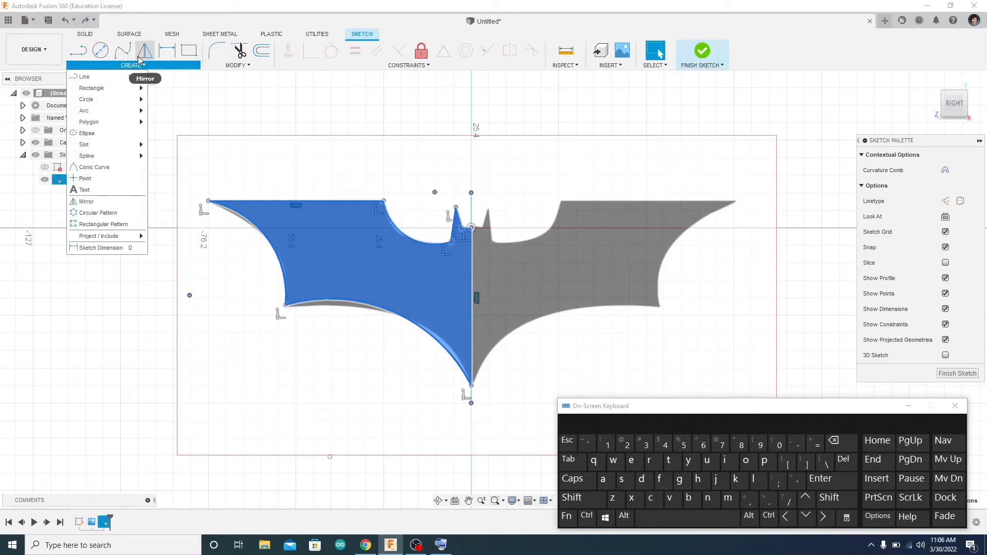
pyautogui.click(85, 201)
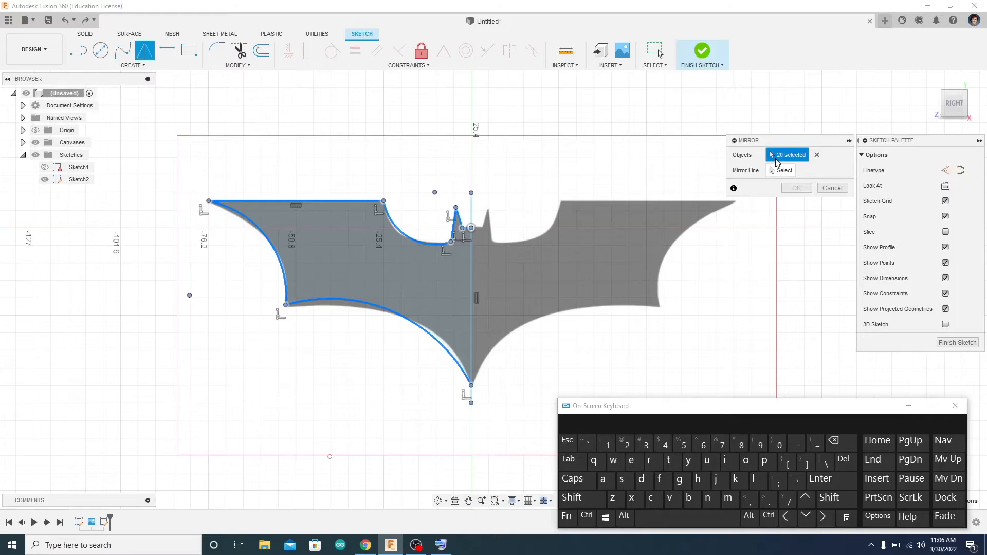
pyautogui.click(780, 171)
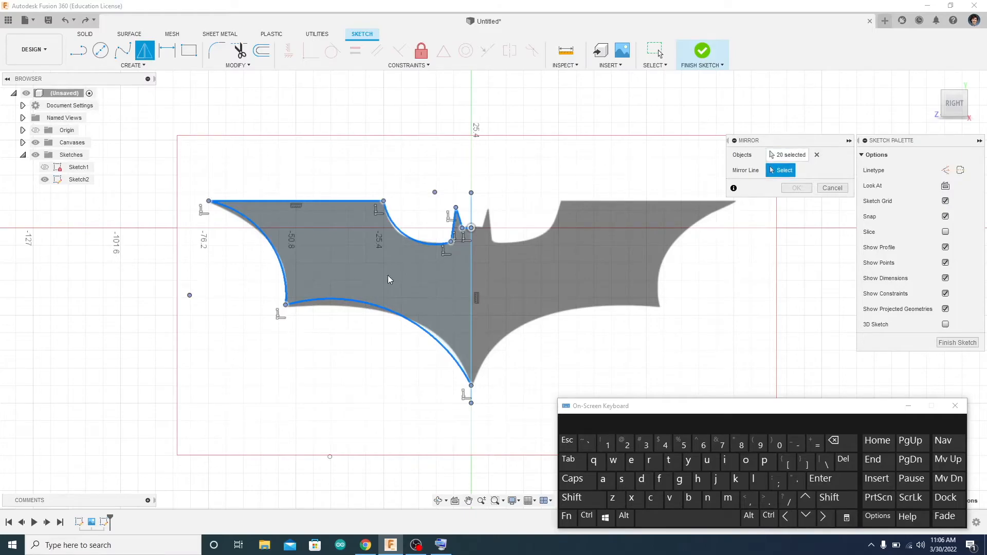
pyautogui.click(471, 276)
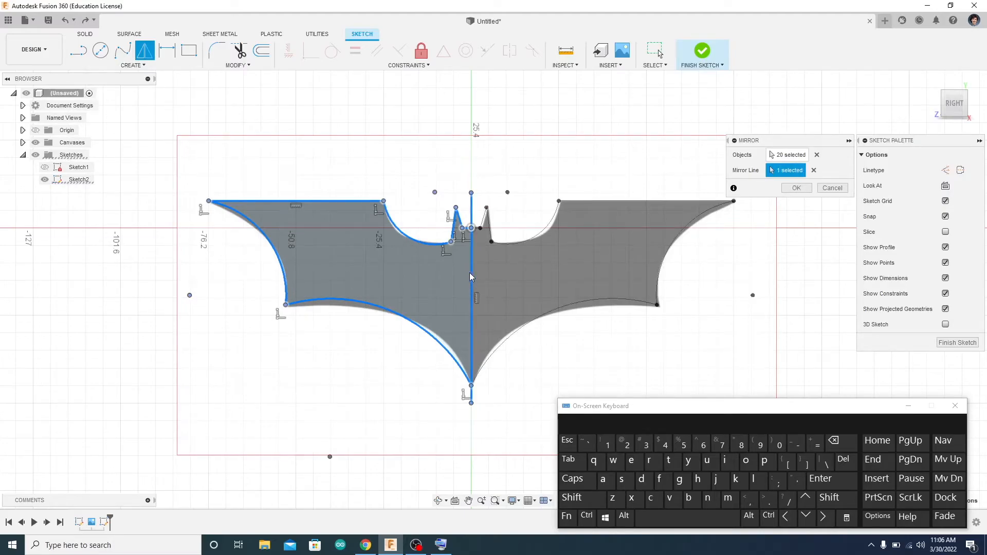
pyautogui.click(796, 188)
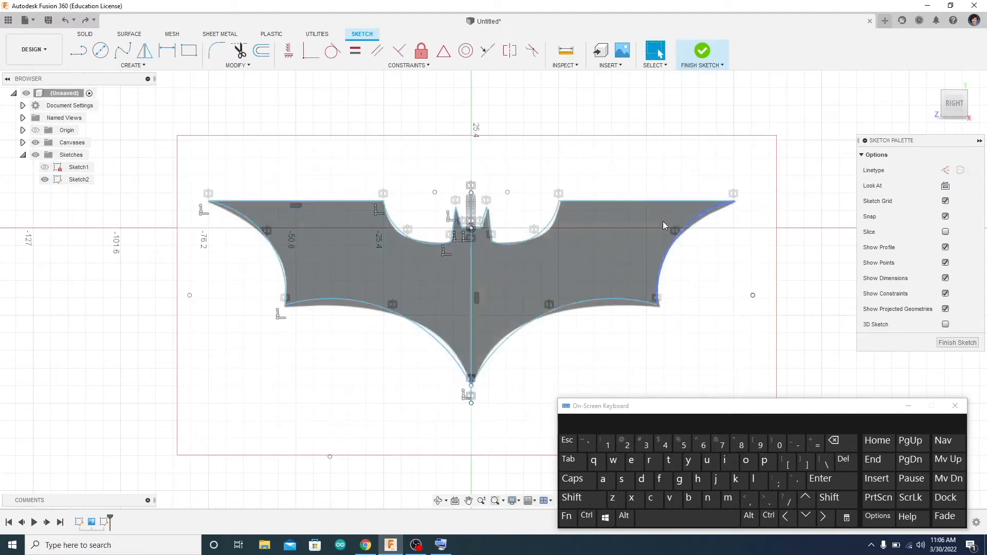
# Select the left and right halves of the logo profile and finish the sketch
pyautogui.click(520, 281)
pyautogui.press('capslock')
pyautogui.click(411, 282)
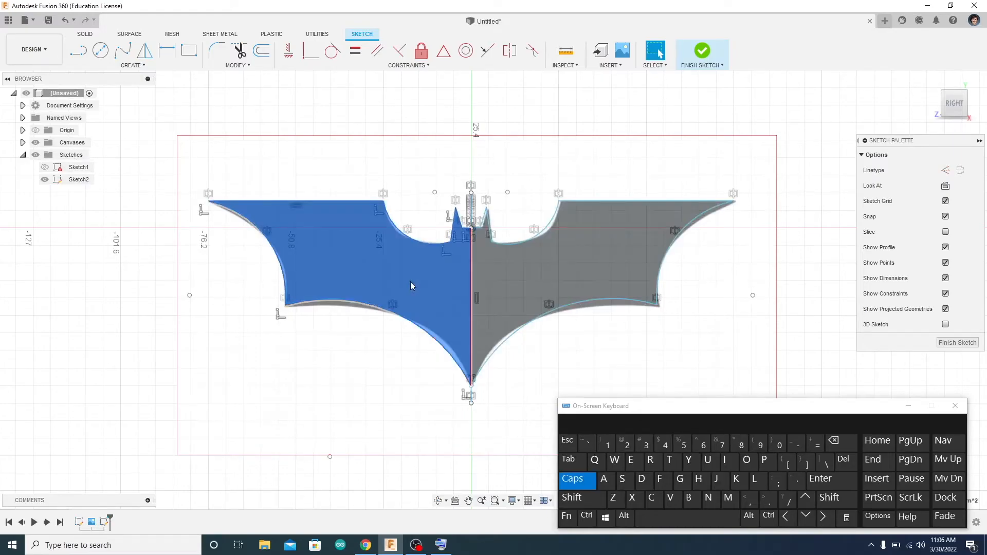
pyautogui.keyDown('shift'); pyautogui.click(597, 241); pyautogui.keyUp('shift')
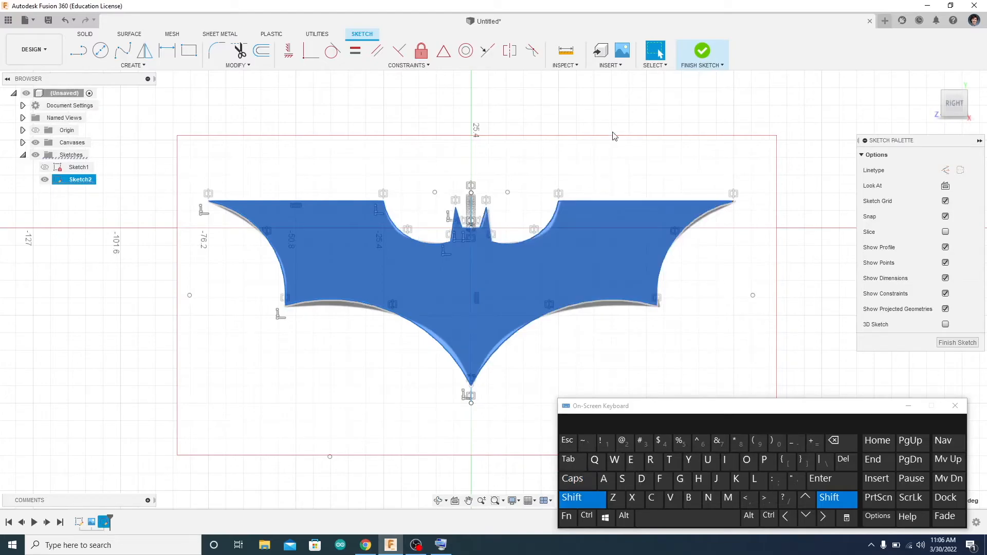
pyautogui.click(709, 51)
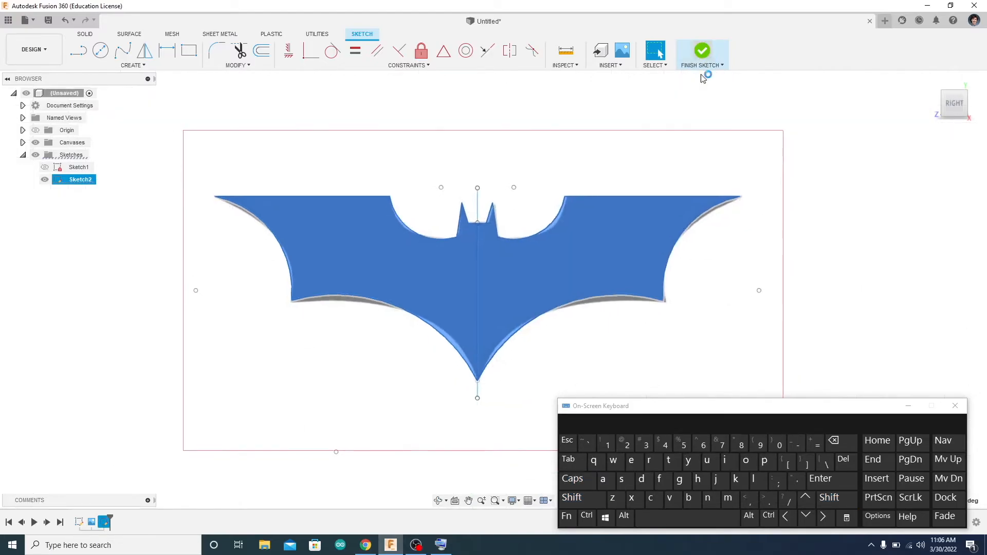
# Set up an extrusion of both halves of the logo profile with a distance of 5 mm
pyautogui.keyDown('shift'); pyautogui.moveTo(577, 346); pyautogui.dragTo(546, 315, button='middle'); pyautogui.keyUp('shift')
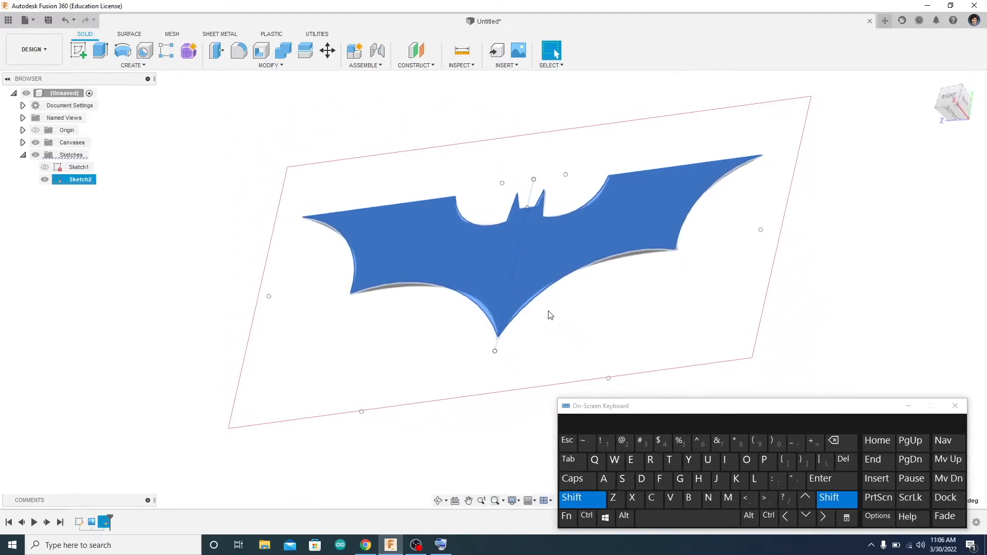
pyautogui.click(140, 109)
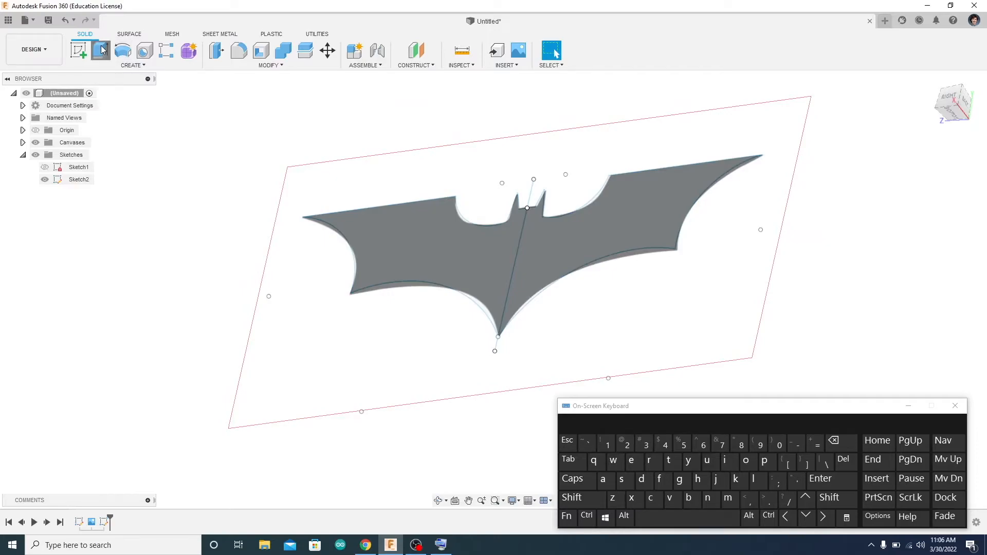
pyautogui.press('e')
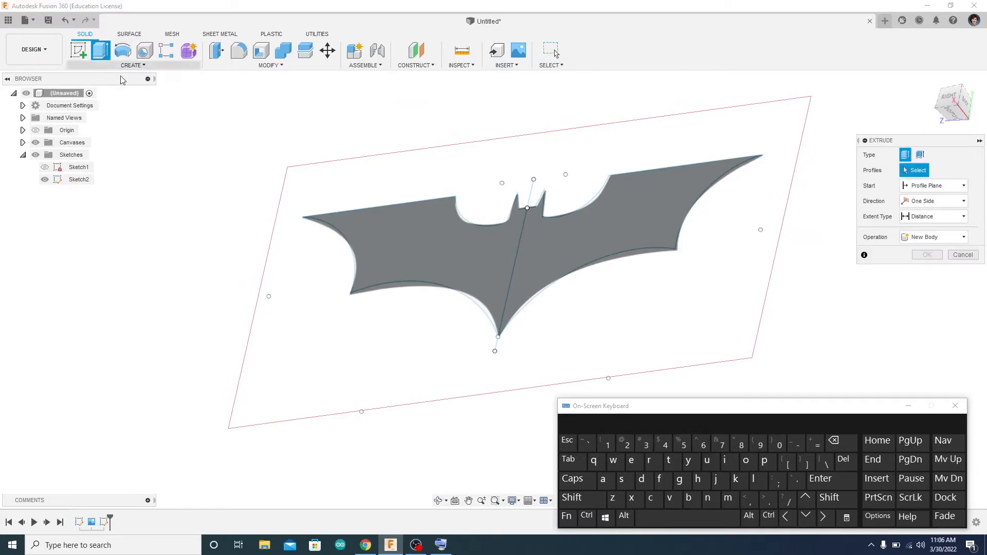
pyautogui.click(468, 264)
pyautogui.click(553, 254)
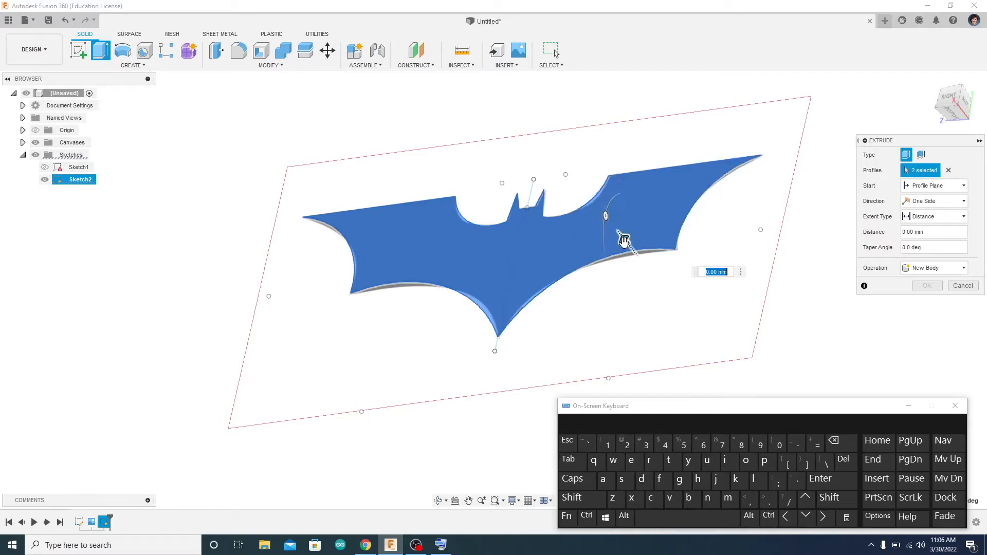
pyautogui.moveTo(622, 238); pyautogui.dragTo(615, 235)
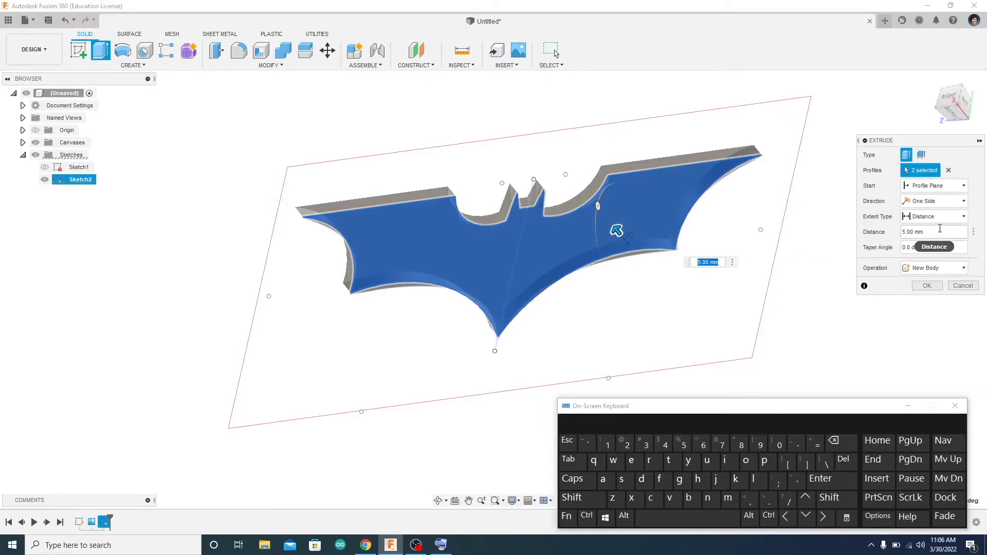
# Try a taper angle of 45 degrees on the logo extrusion
pyautogui.click(889, 248)
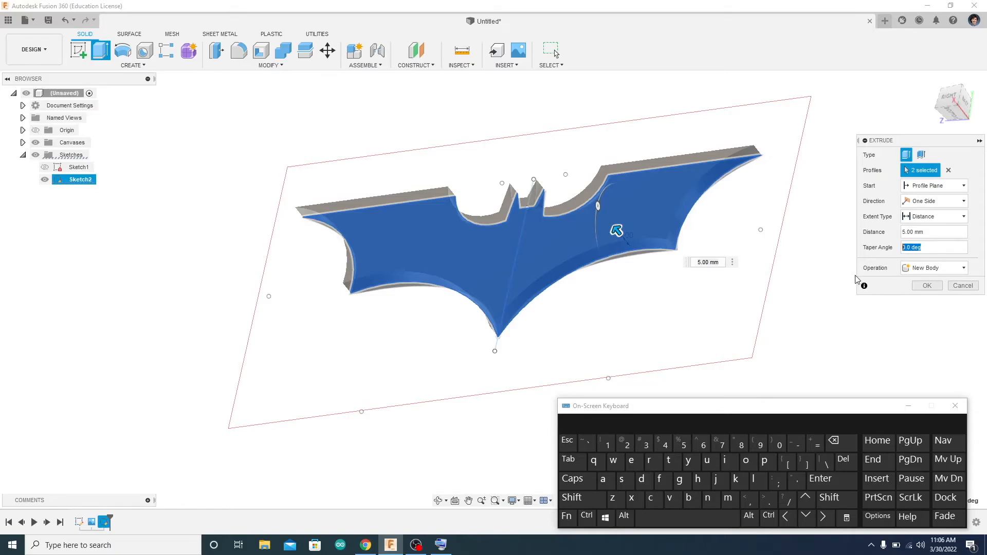
pyautogui.write('45')
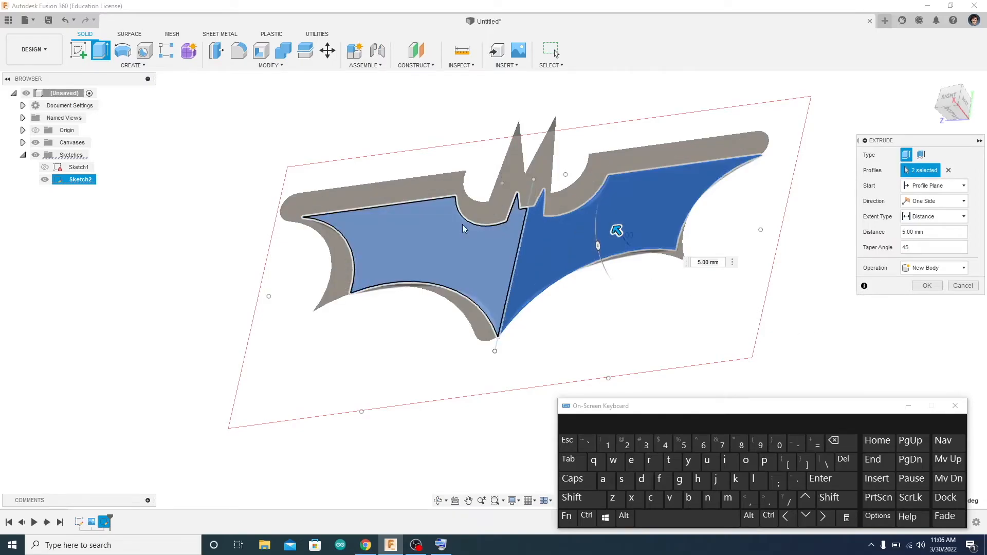
pyautogui.moveTo(556, 298)
pyautogui.keyDown('shift'); pyautogui.mouseDown(button='middle')
pyautogui.moveTo(508, 270)
pyautogui.moveTo(548, 295)
pyautogui.mouseUp(button='middle'); pyautogui.keyUp('shift')
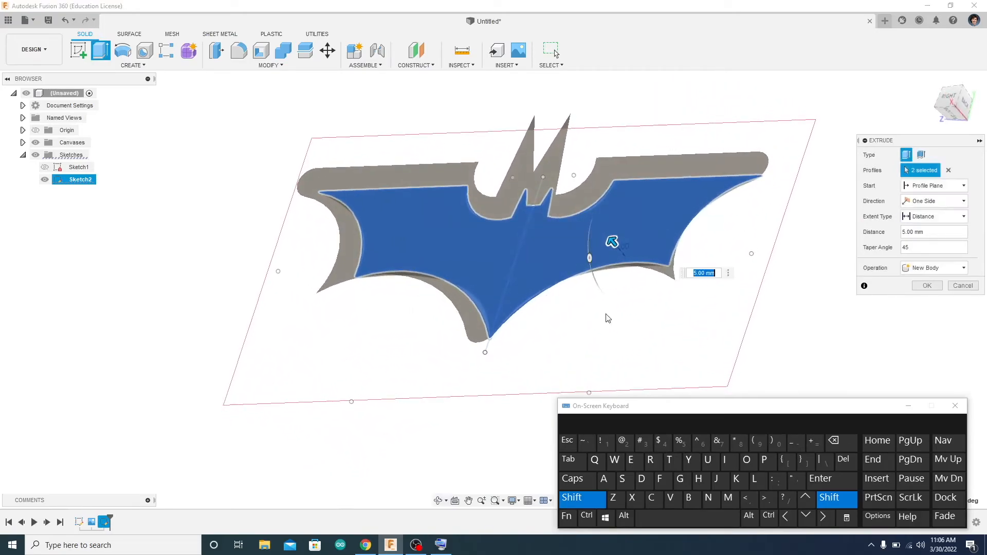
# Set the extrusion's taper angle to -45 degrees and create it as a new body
pyautogui.click(928, 248)
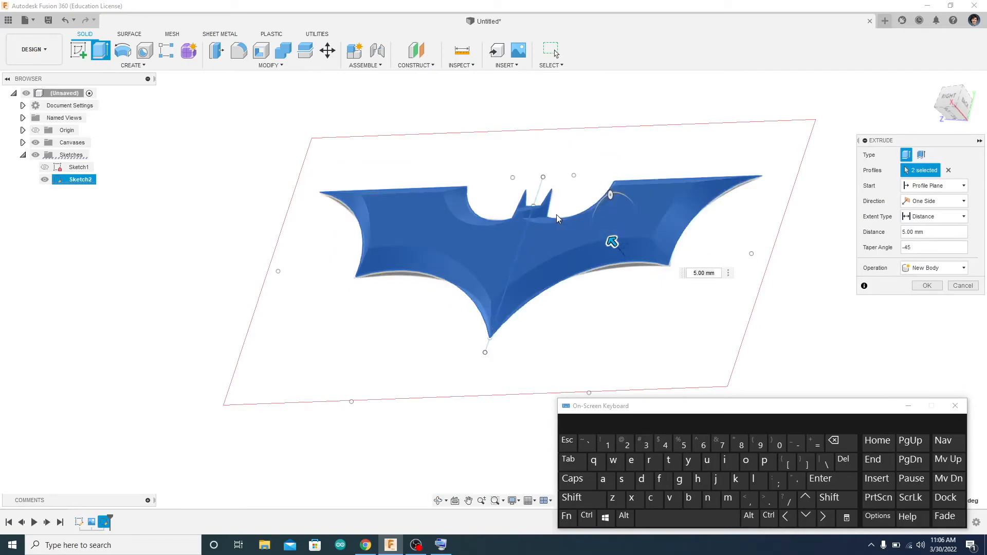
pyautogui.scroll(-1, 556, 219)
pyautogui.scroll(3, 557, 219)
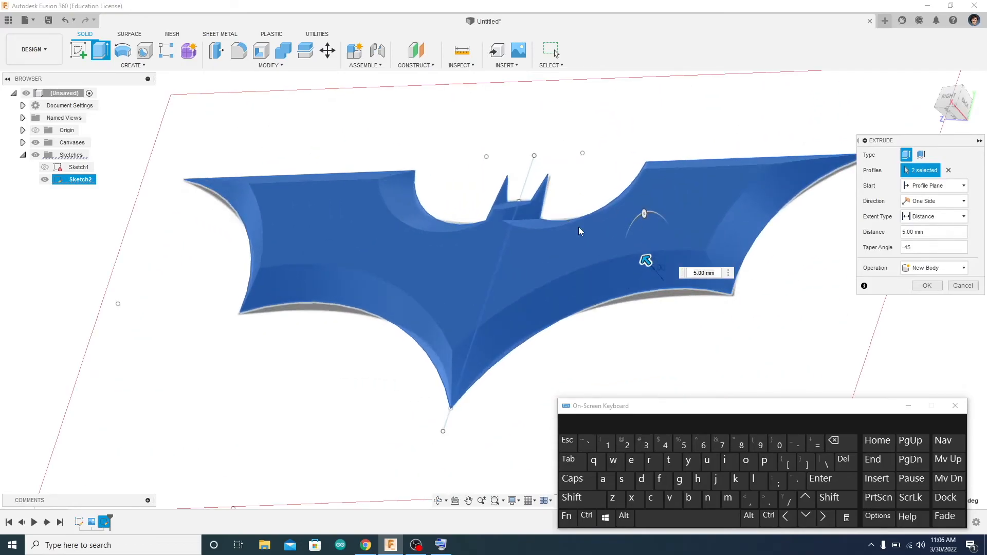
pyautogui.keyDown('shift'); pyautogui.moveTo(647, 261); pyautogui.dragTo(468, 225, button='middle'); pyautogui.keyUp('shift')
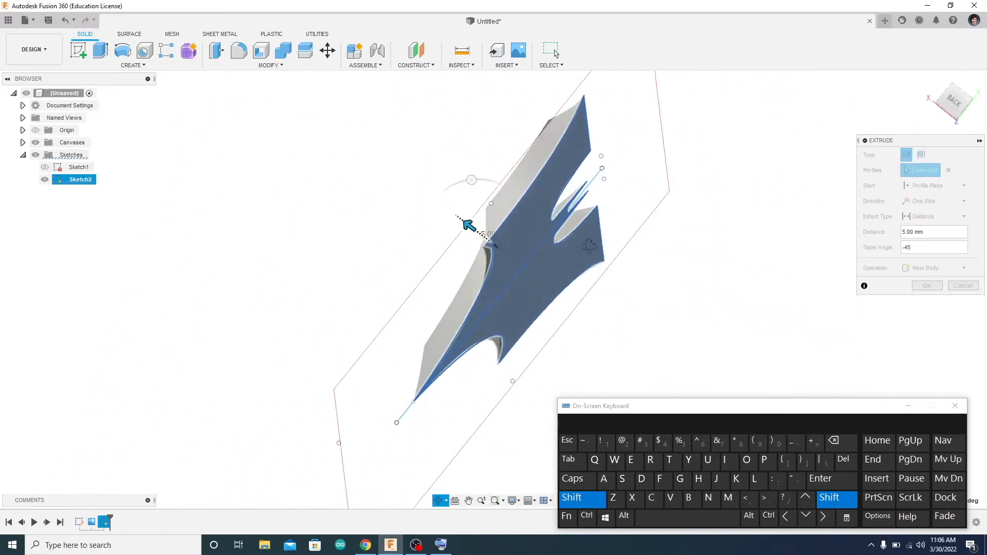
pyautogui.keyDown('shift'); pyautogui.moveTo(589, 247); pyautogui.dragTo(636, 274, button='middle'); pyautogui.keyUp('shift')
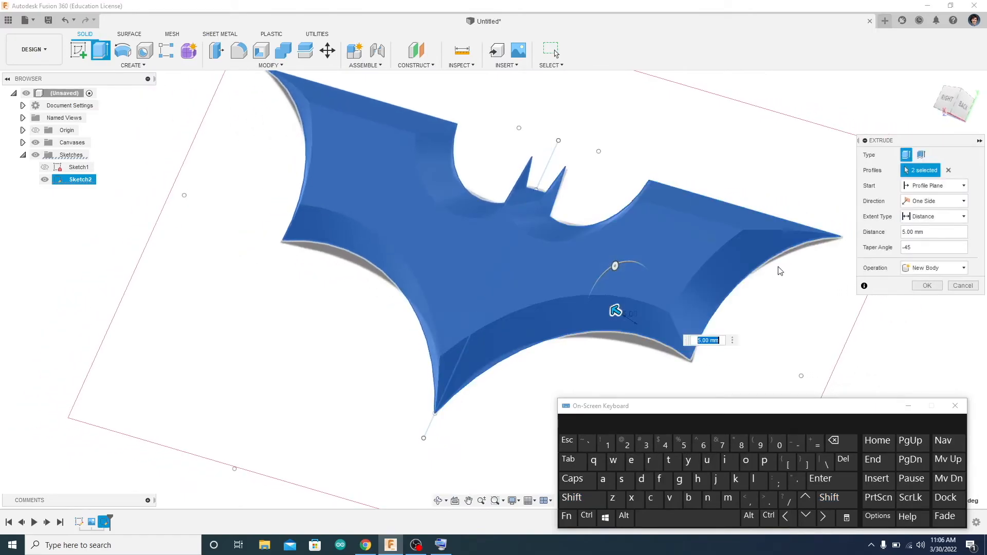
pyautogui.click(933, 288)
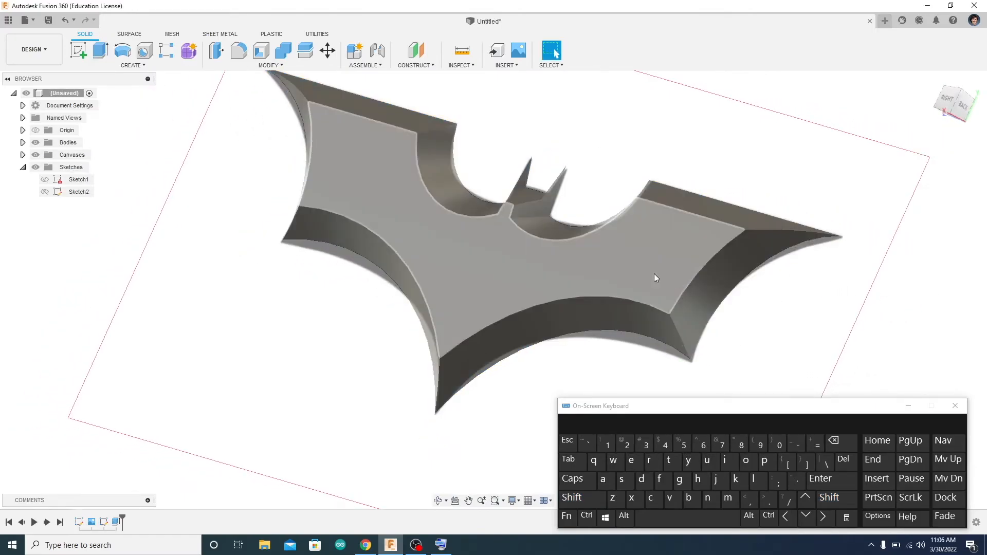
# Hide the canvas and mirror the extruded body across its flat, untapered back face, using the Join operation
pyautogui.scroll(-2, 536, 281)
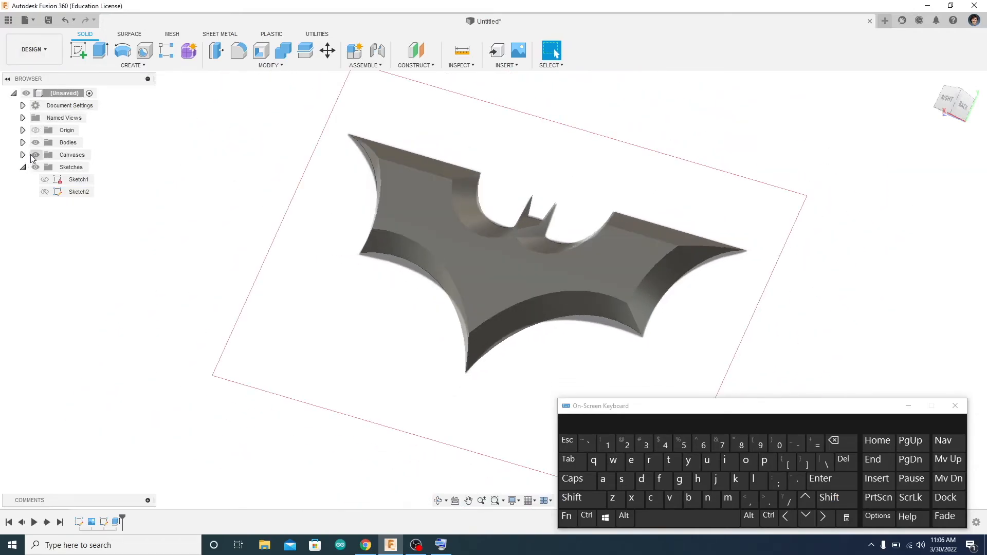
pyautogui.click(35, 155)
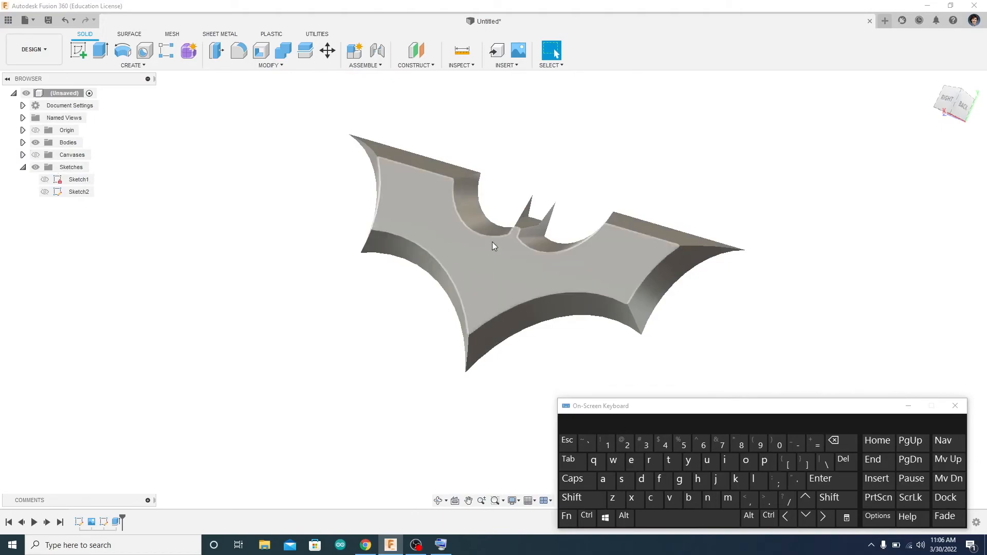
pyautogui.click(24, 143)
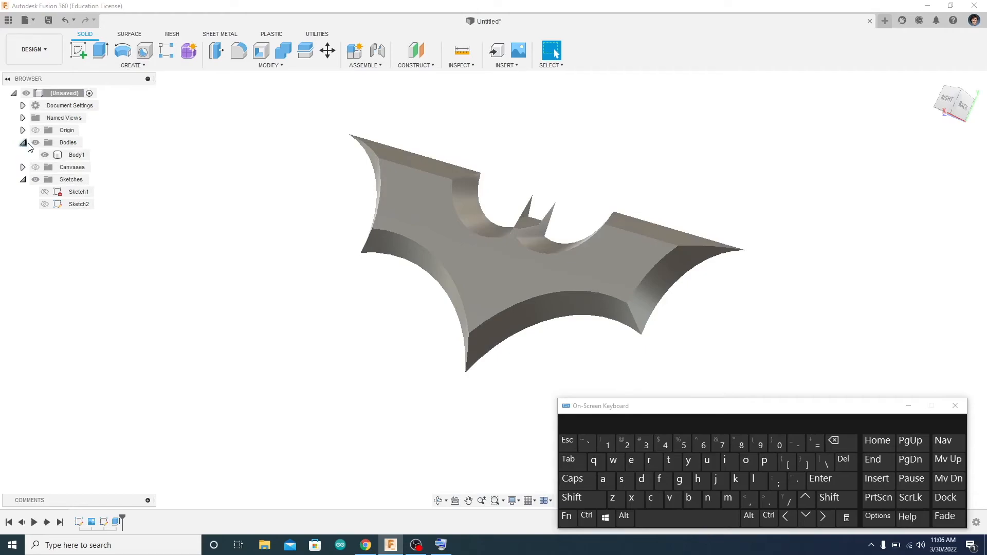
pyautogui.click(81, 155)
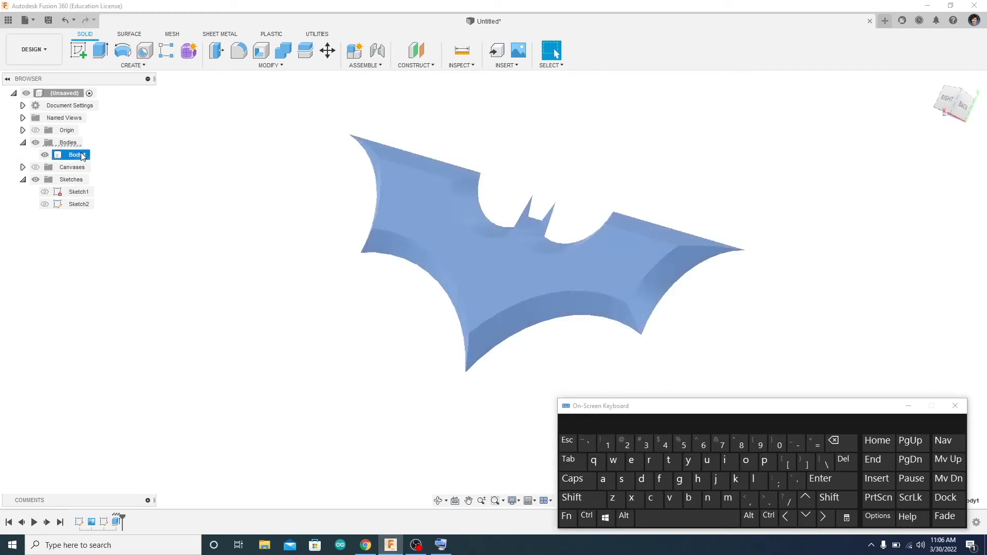
pyautogui.click(185, 67)
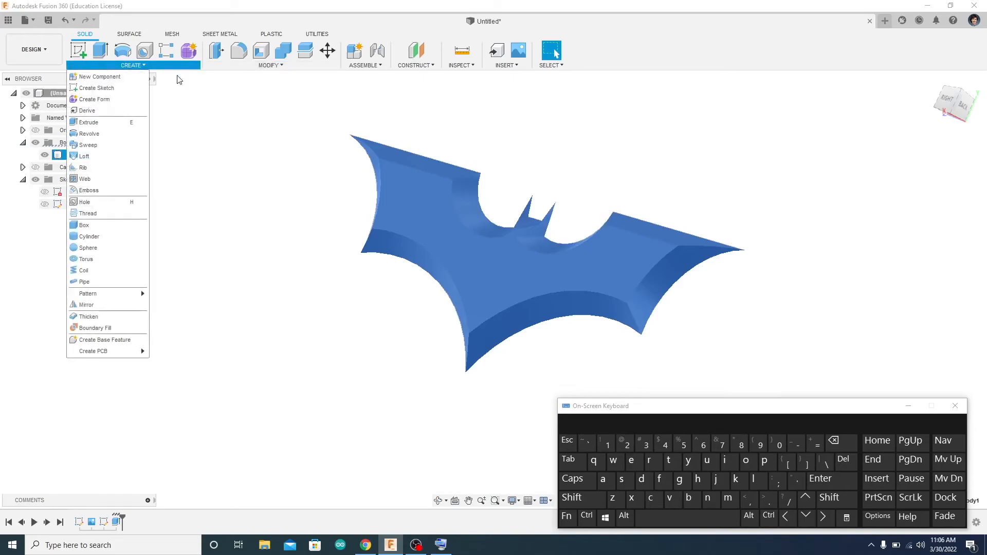
pyautogui.click(121, 305)
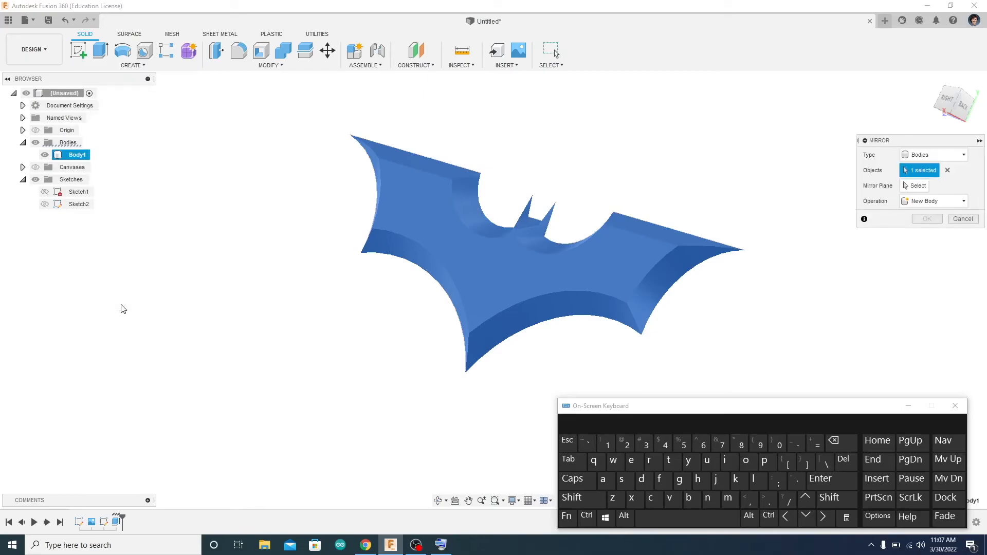
pyautogui.click(908, 186)
pyautogui.press('shift')
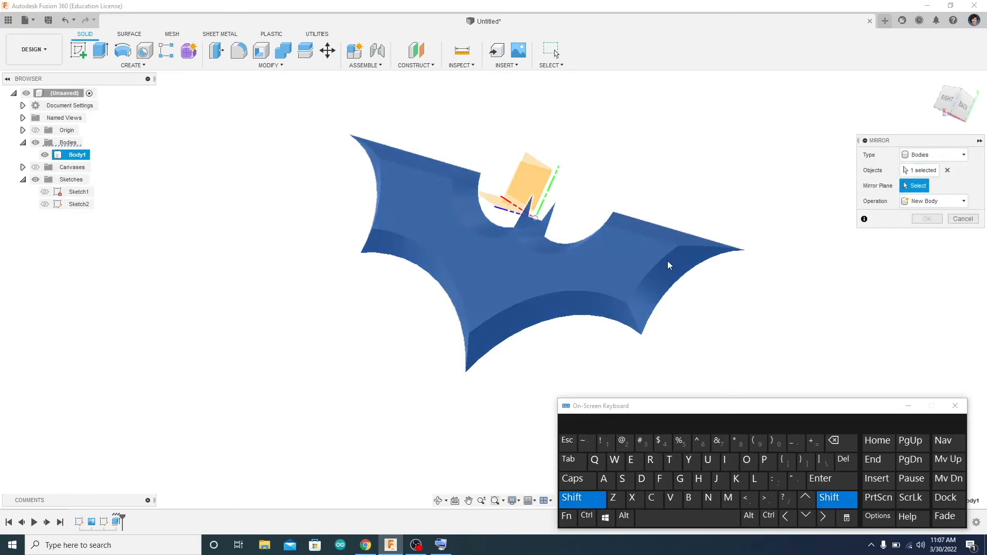
pyautogui.keyDown('shift'); pyautogui.moveTo(650, 258); pyautogui.dragTo(570, 247, button='middle'); pyautogui.keyUp('shift')
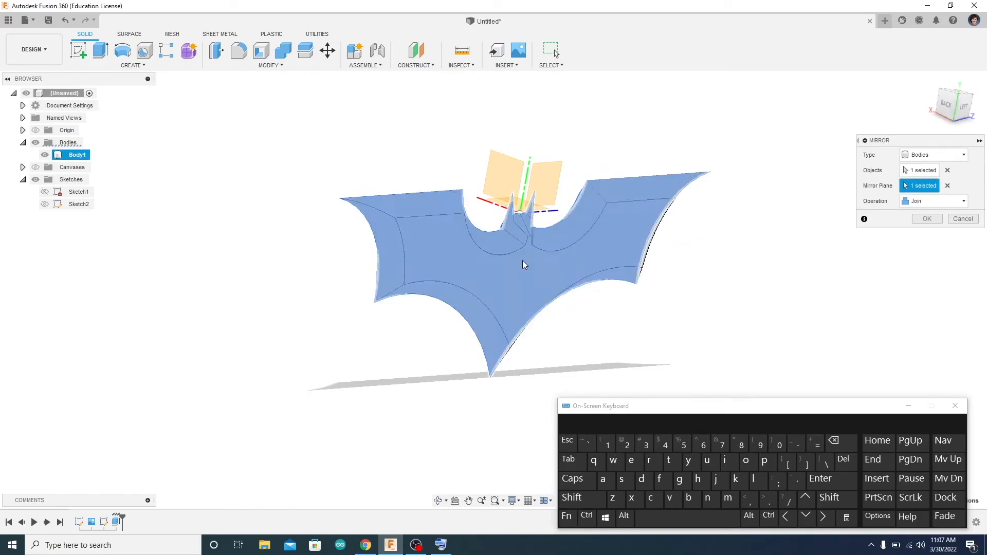
pyautogui.click(522, 266)
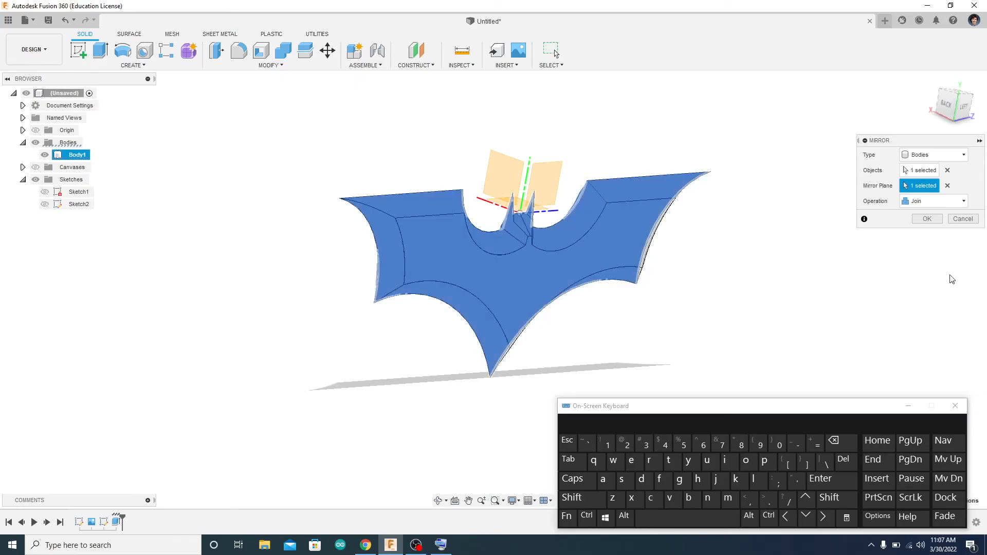
pyautogui.click(914, 220)
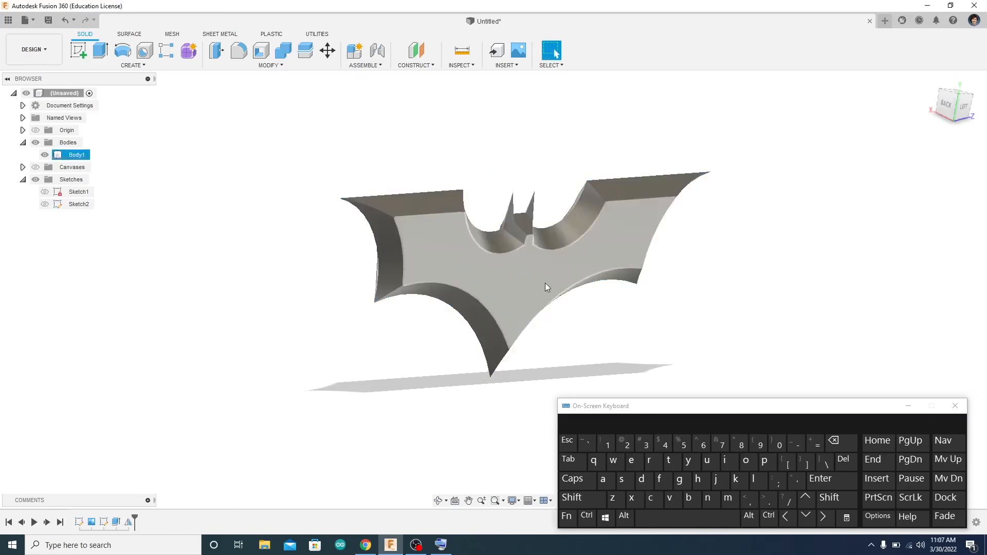
# Save the design as "Batarang" in My First Project
pyautogui.press('shift')
pyautogui.keyDown('shift'); pyautogui.moveTo(436, 324); pyautogui.dragTo(475, 358, button='middle'); pyautogui.keyUp('shift')
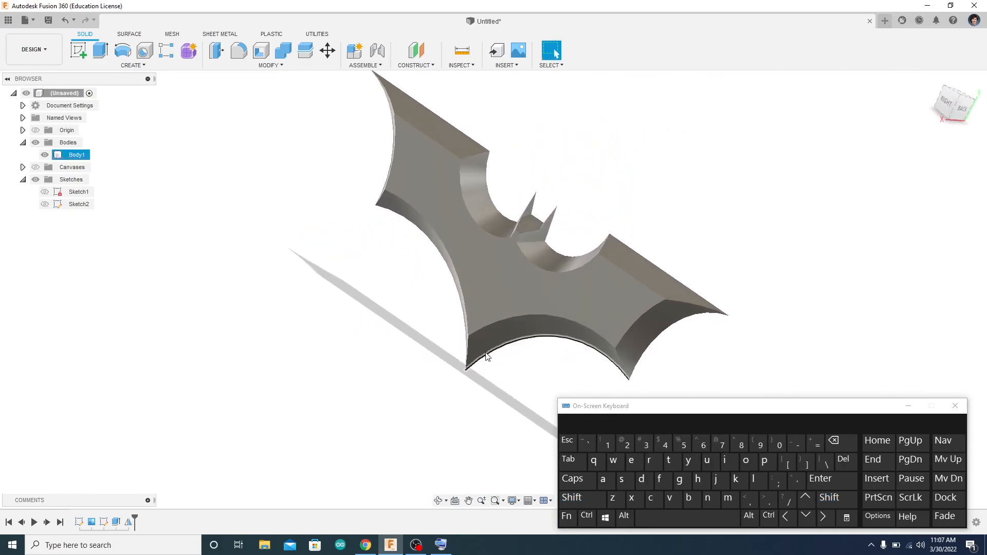
pyautogui.click(47, 20)
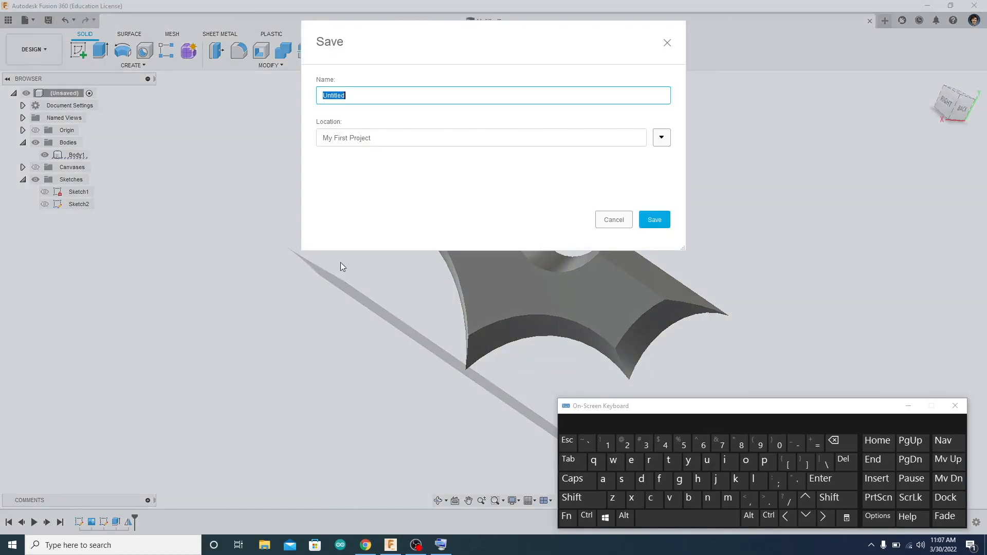
pyautogui.write('Batarang')
pyautogui.press('Return')
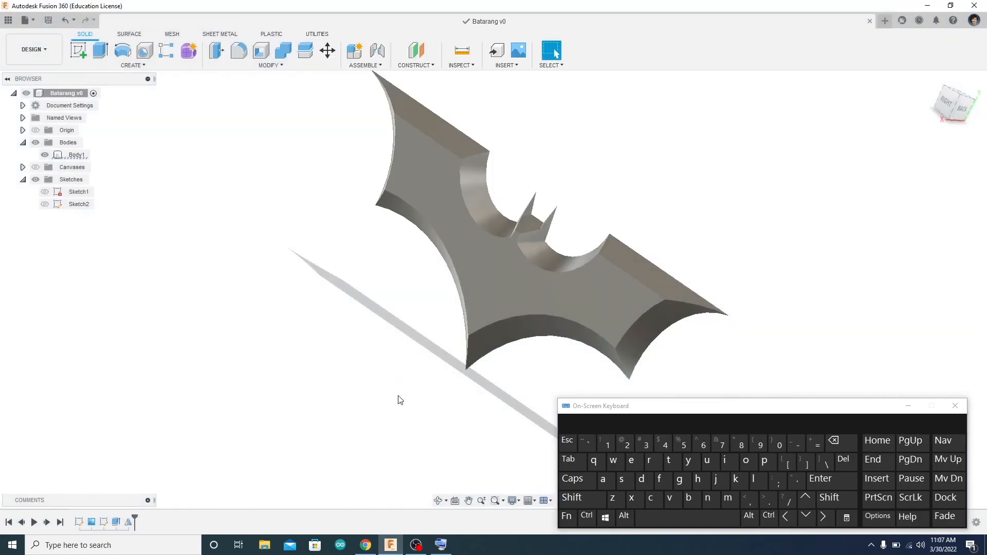